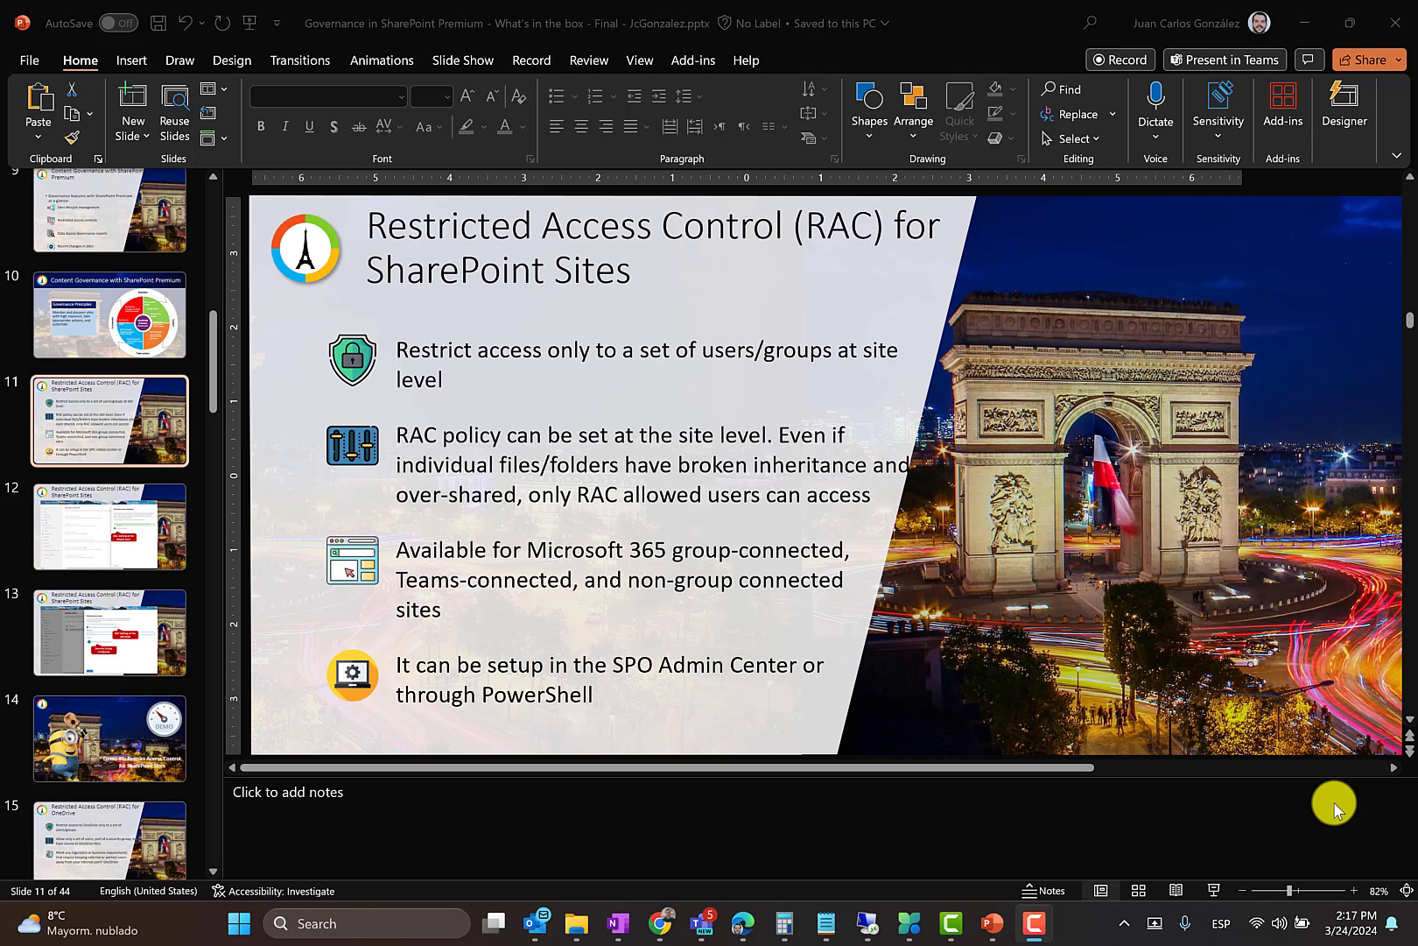
Bring up the Microsoft 365 admin center home page in the remote session's browser.
click(862, 926)
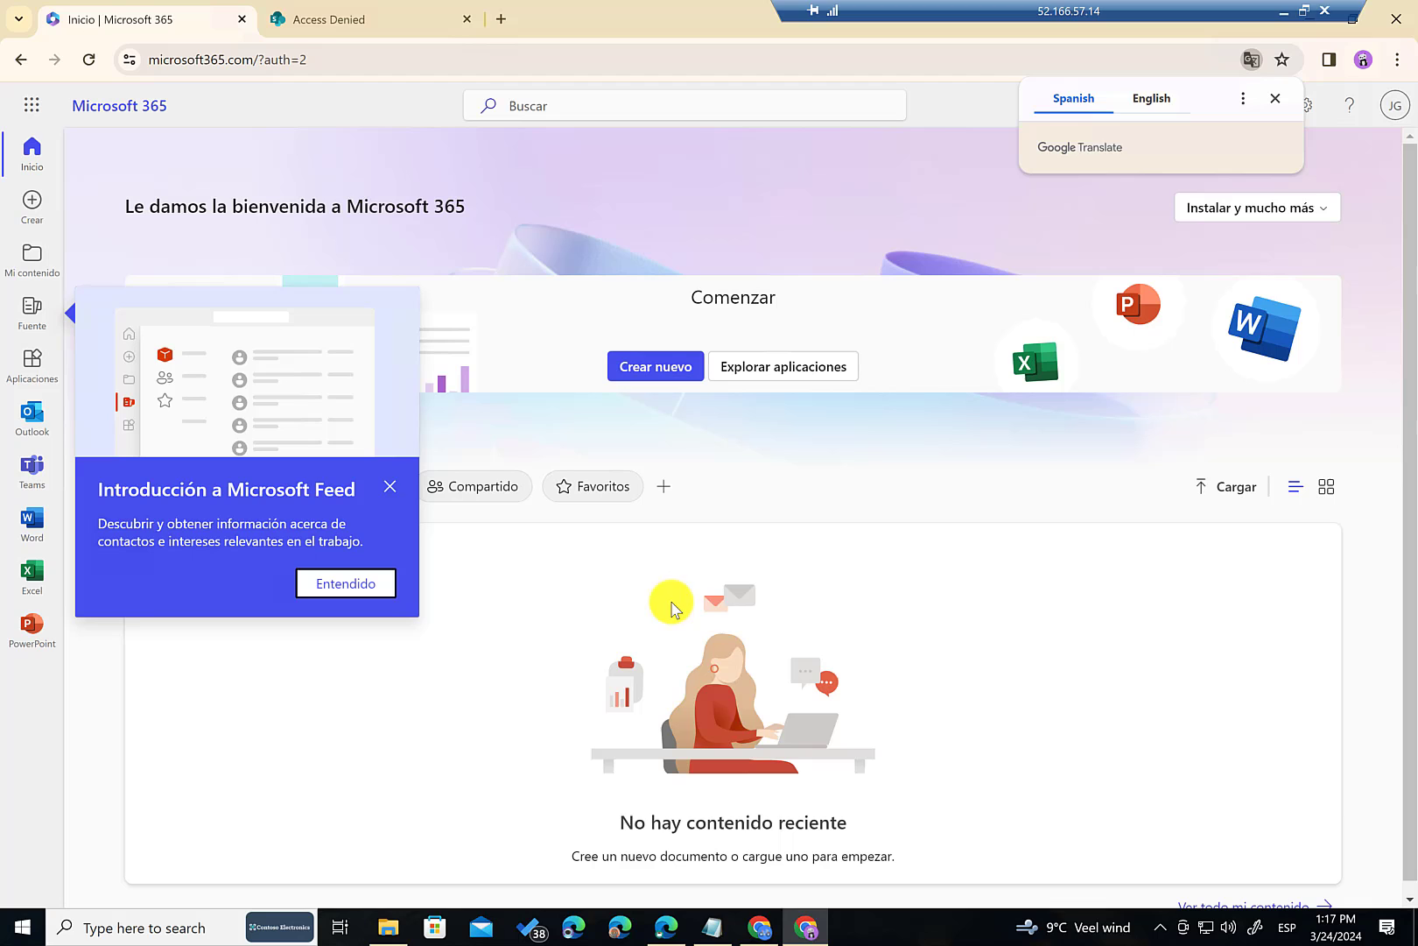
click(761, 926)
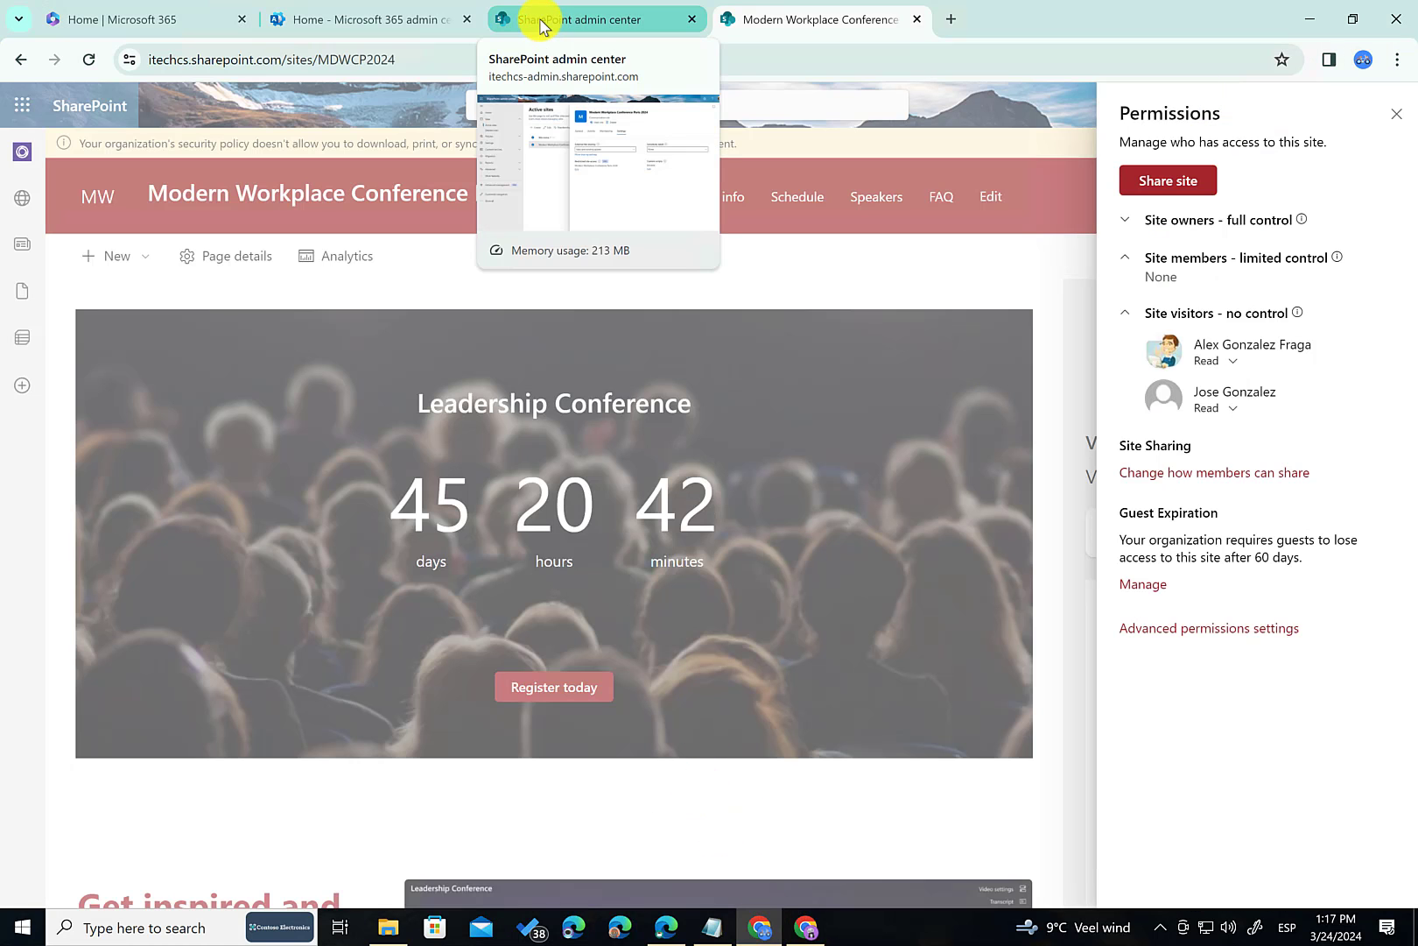
click(366, 17)
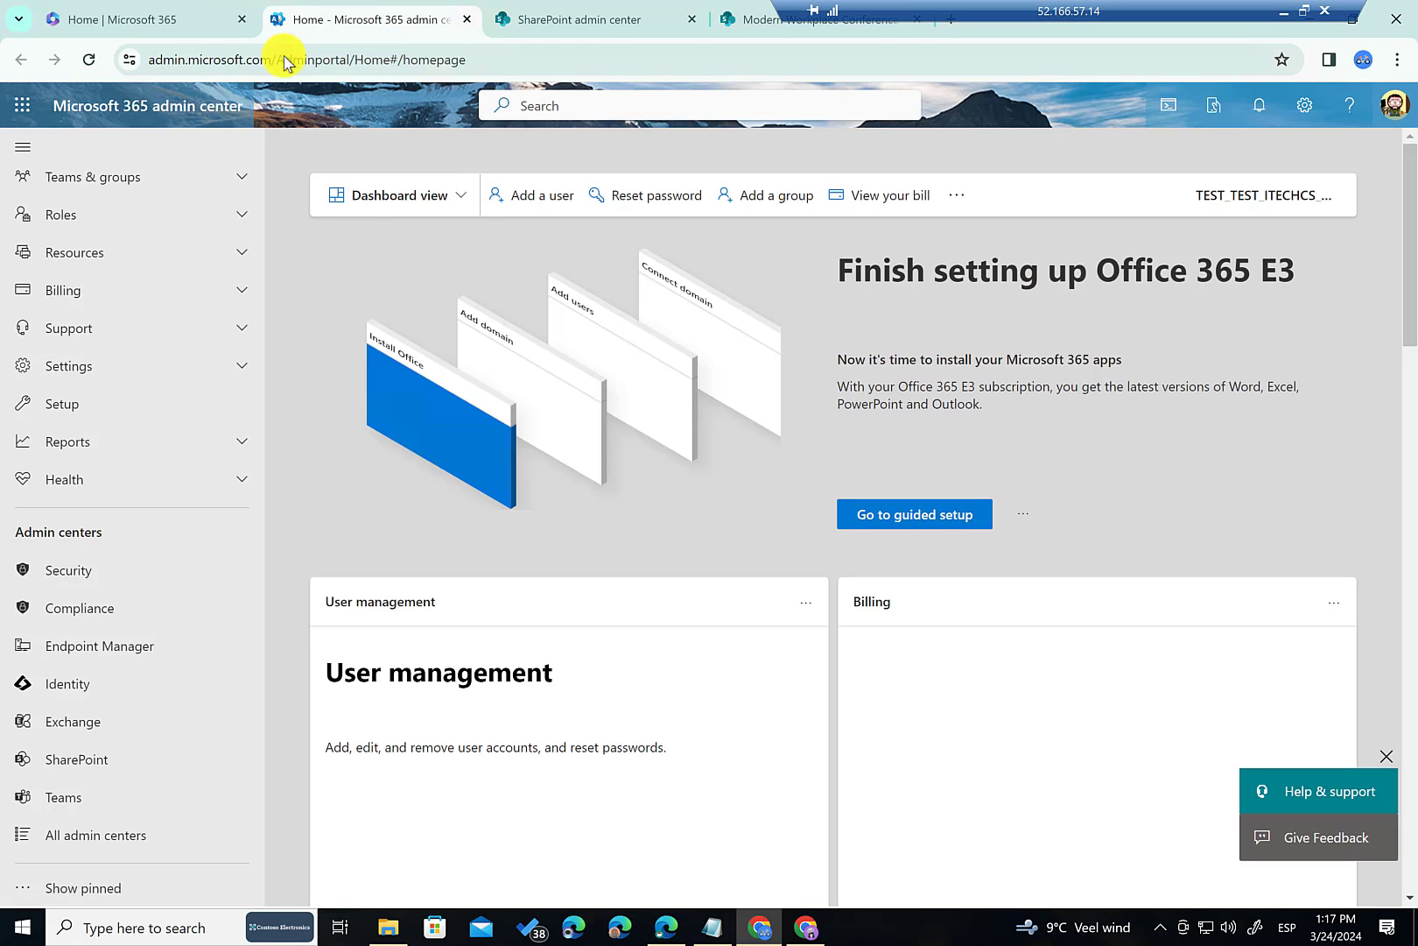
List the 11 security groups under Active teams & groups, including Modern Workplace Conference Paris 2024.
click(246, 220)
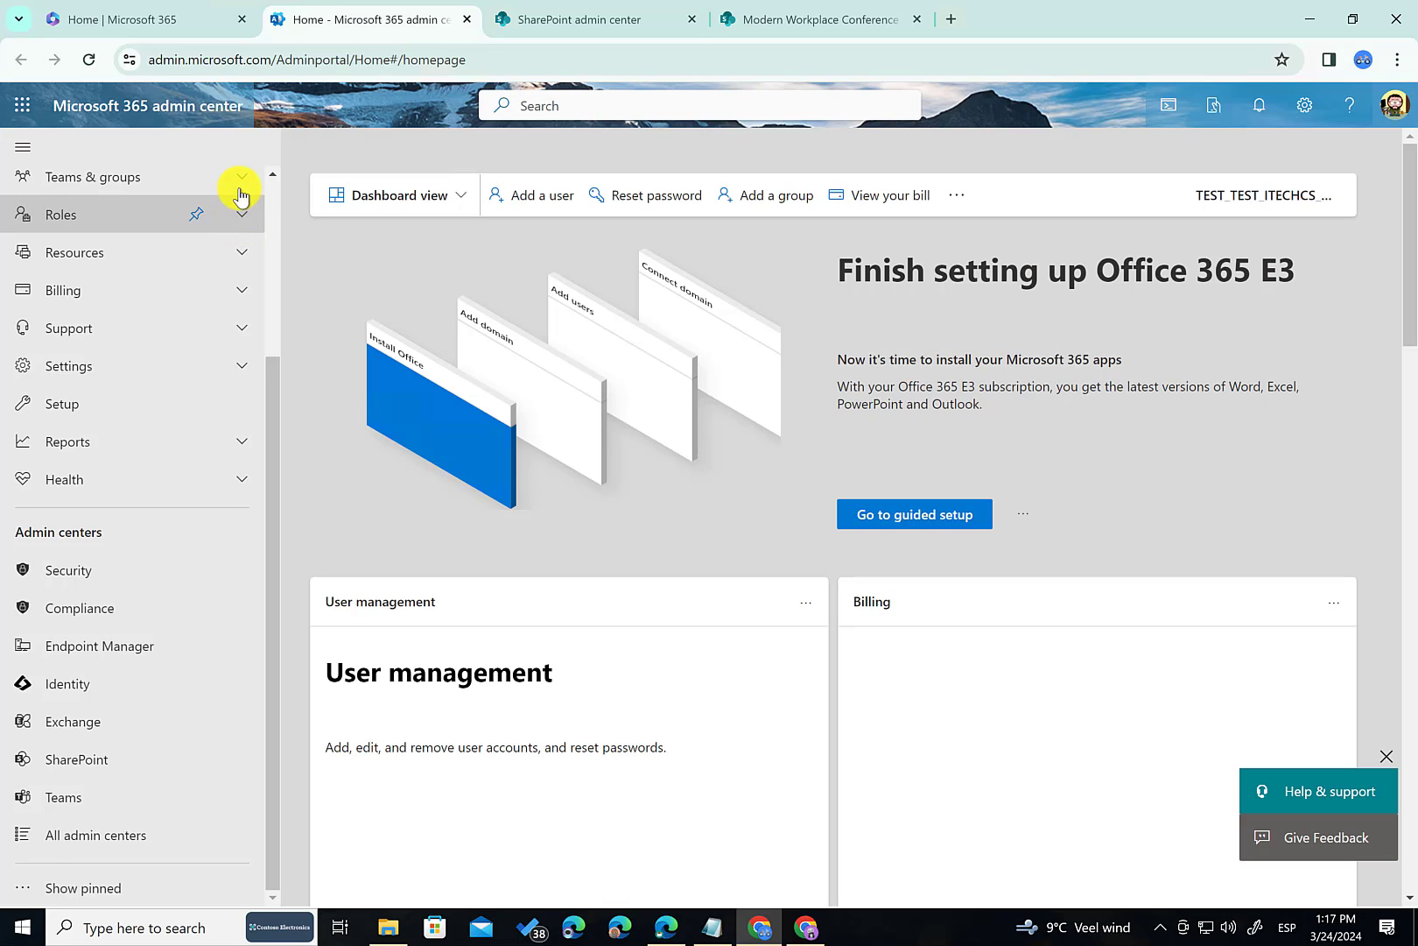
click(226, 189)
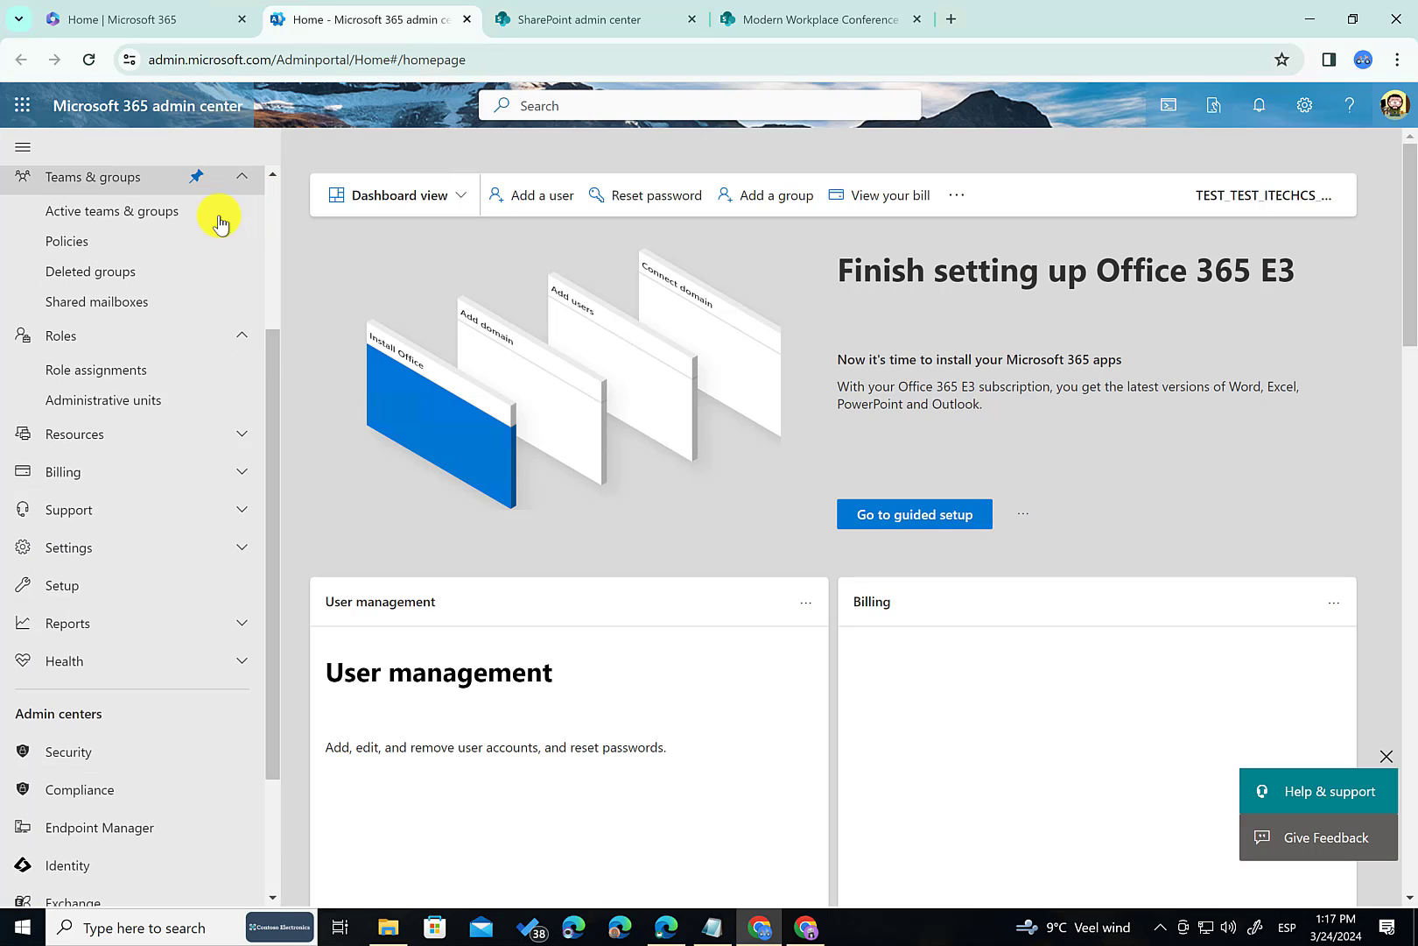
click(149, 210)
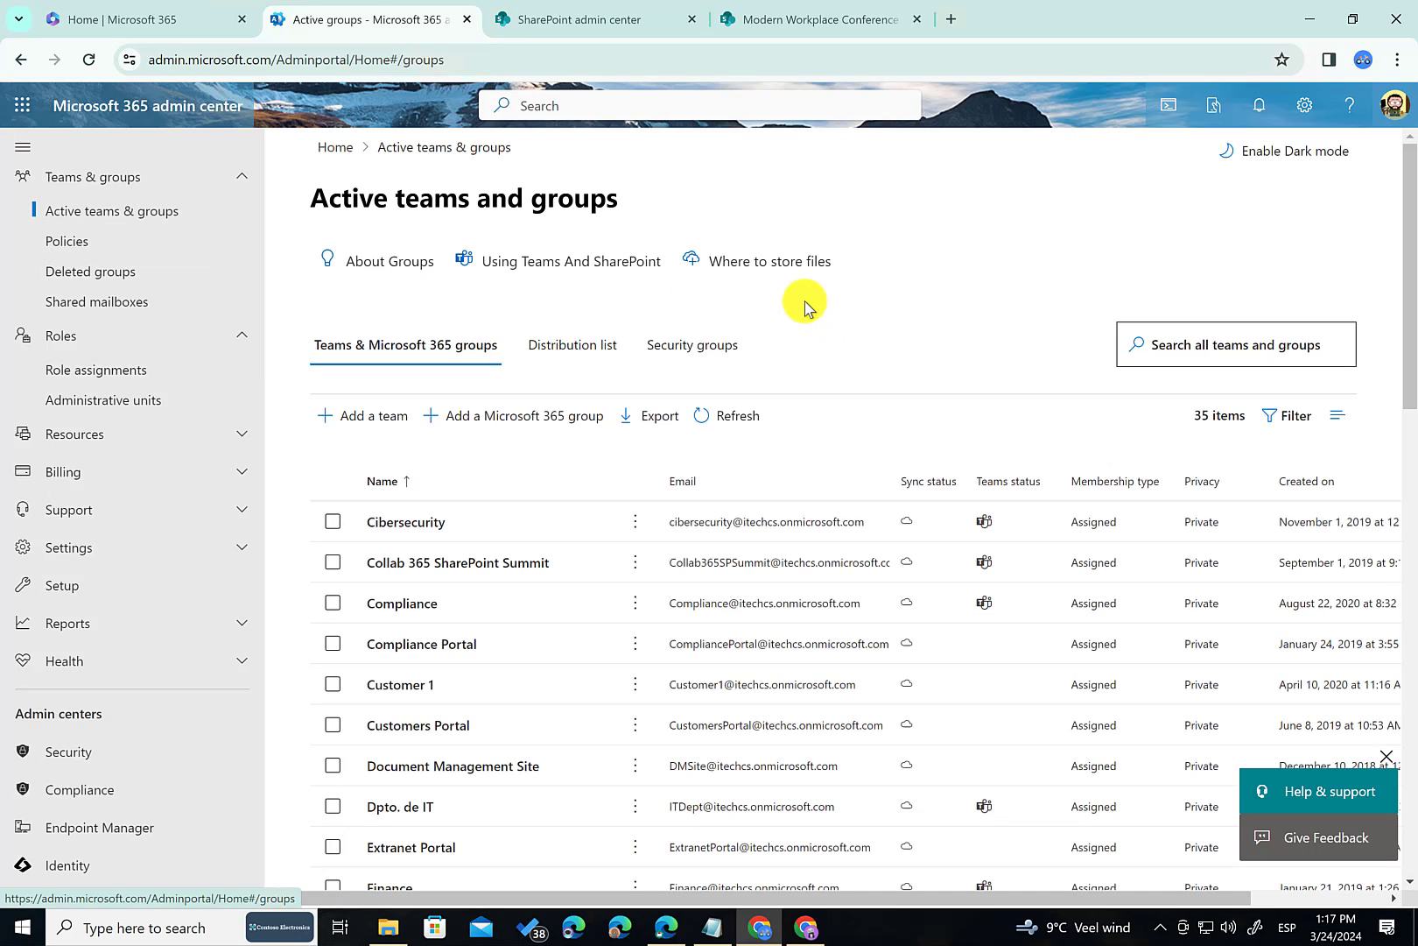
click(689, 350)
scroll(647, 641, down, 2)
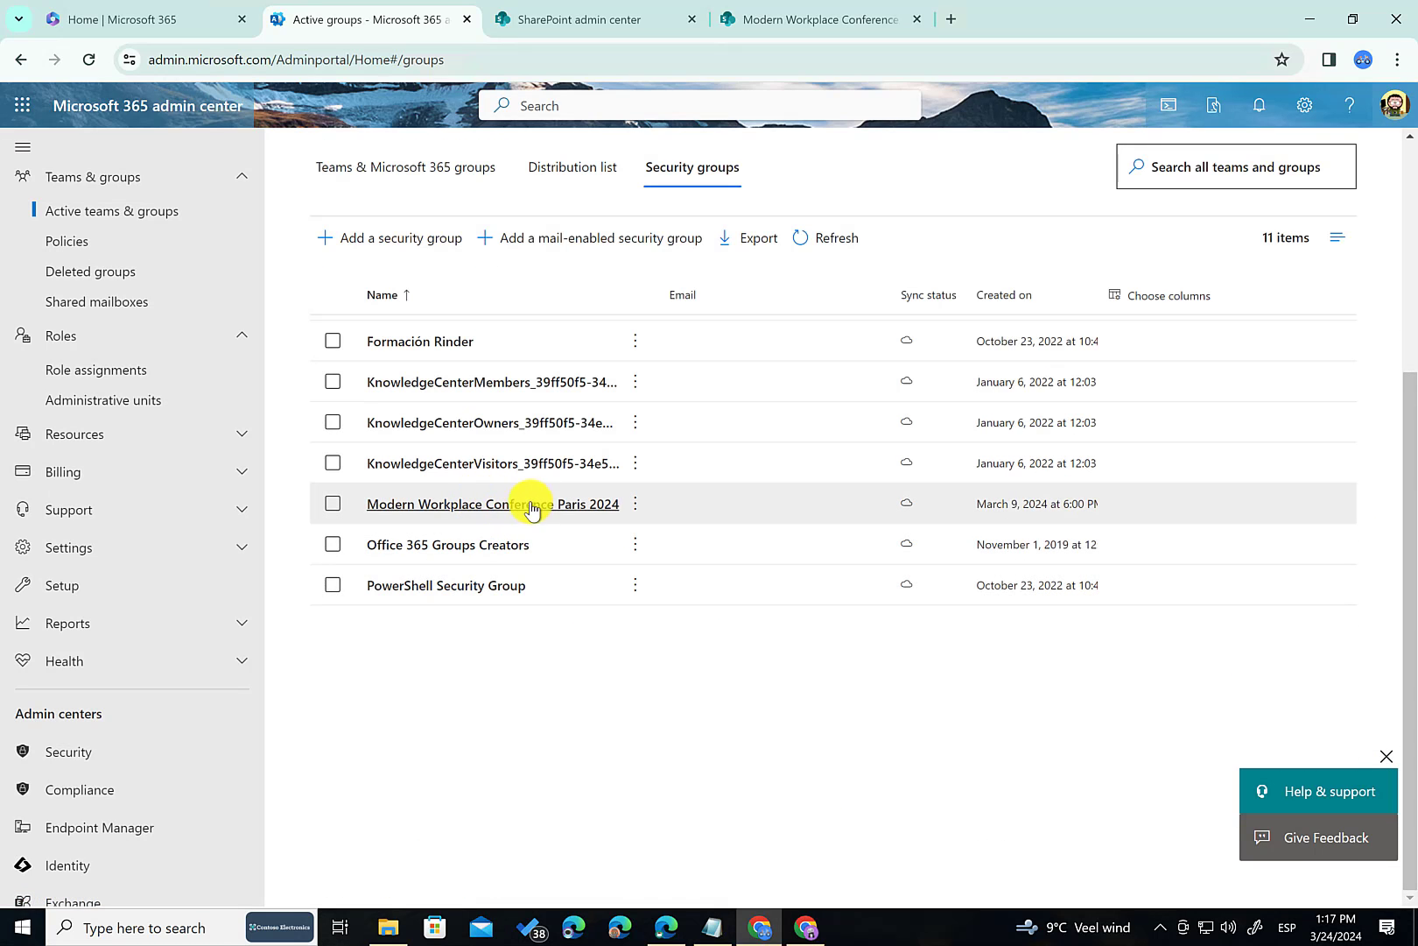
Show the Modern Workplace Conference Paris 2024 group's members: one owner and one member.
click(588, 508)
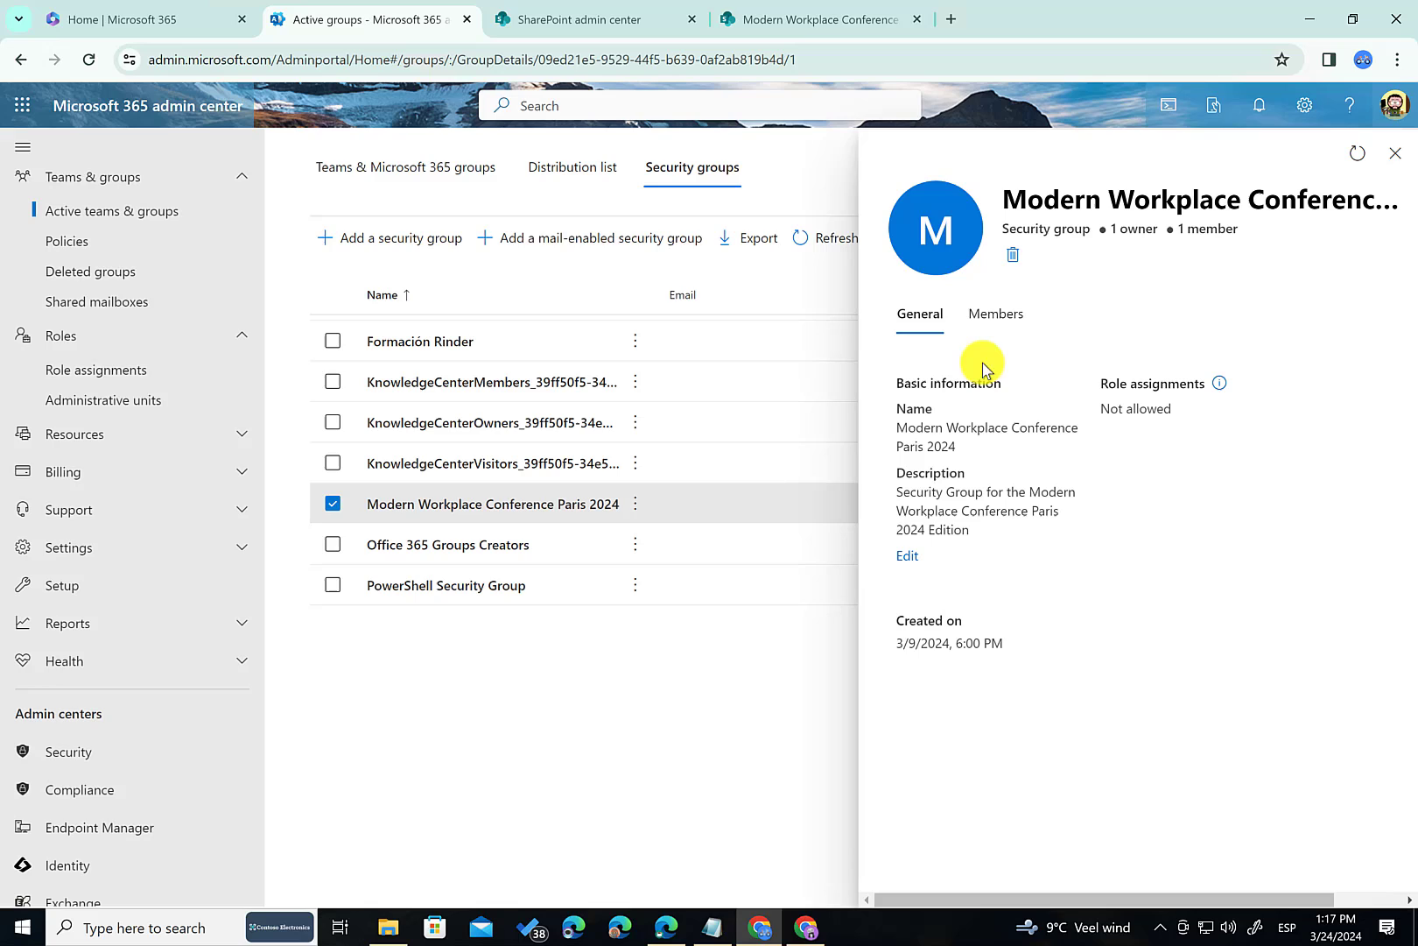
click(1004, 317)
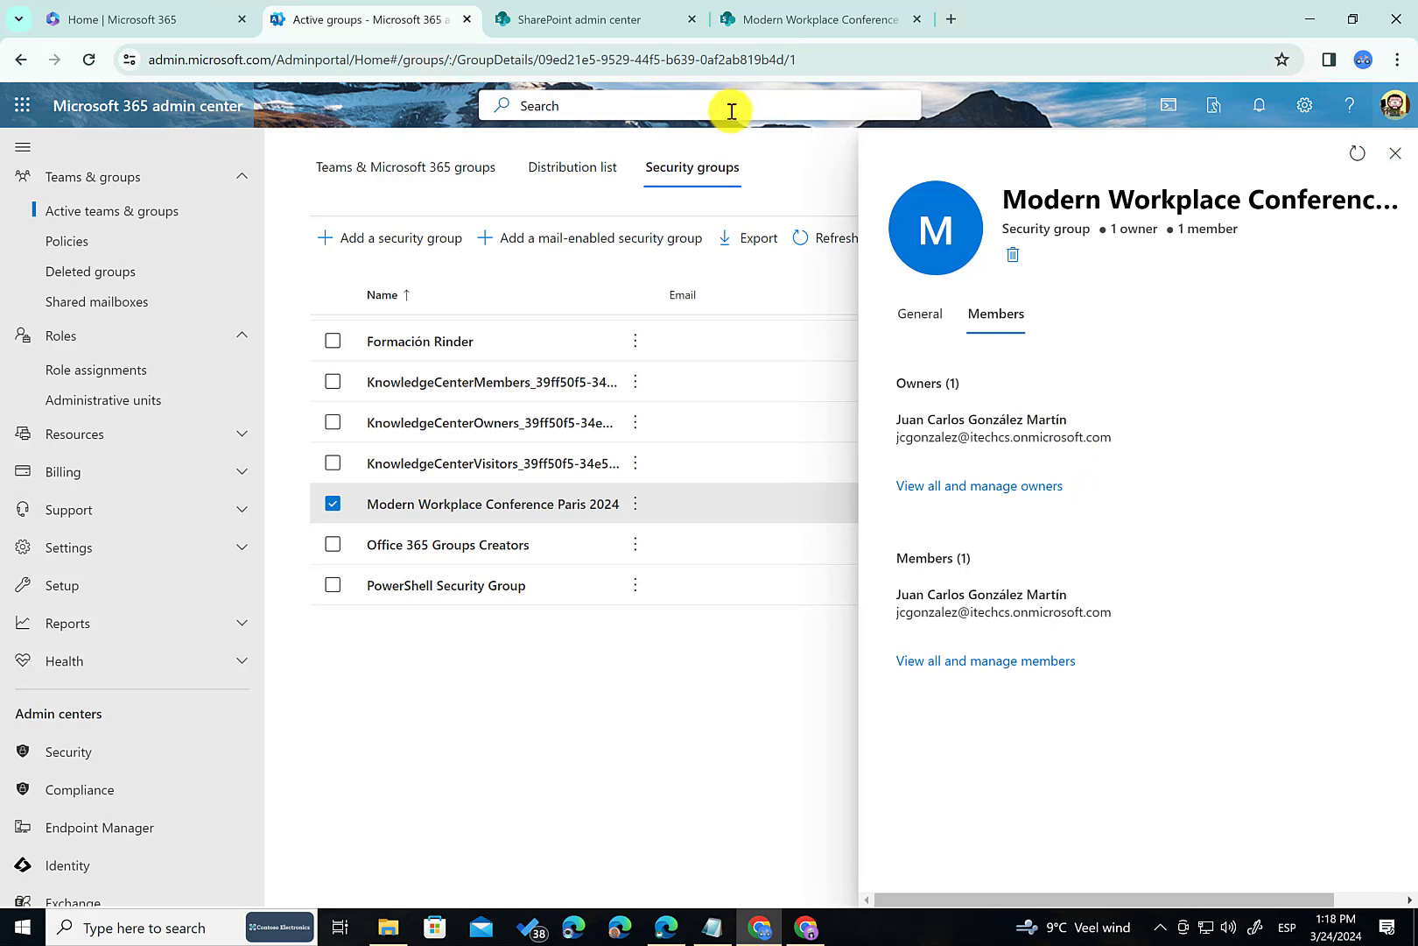
From Advanced management, view the Site-level access restriction setting, which is allowed.
click(616, 23)
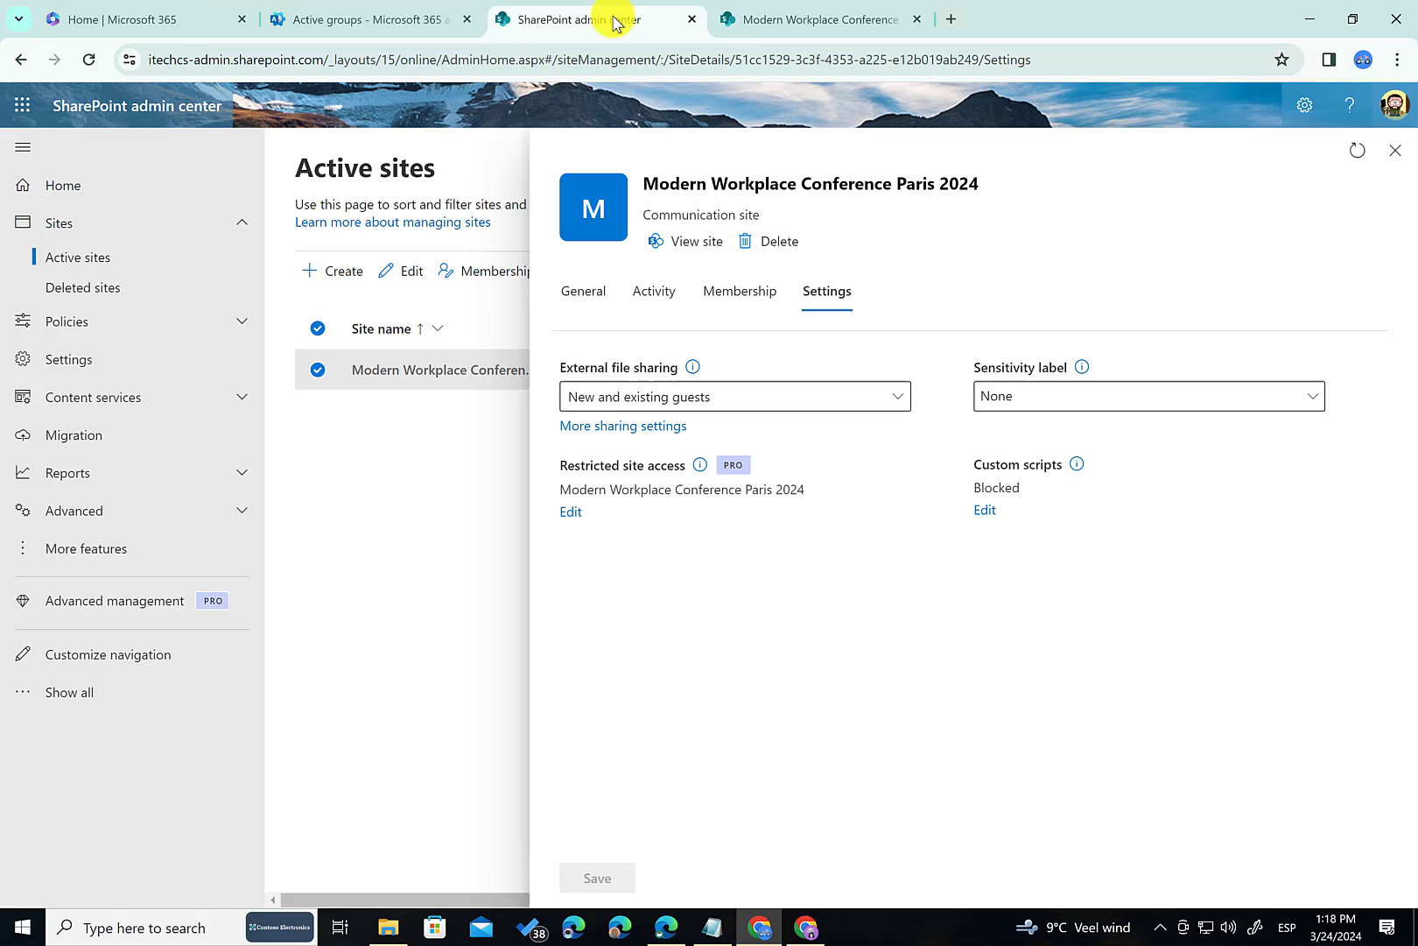
click(1396, 158)
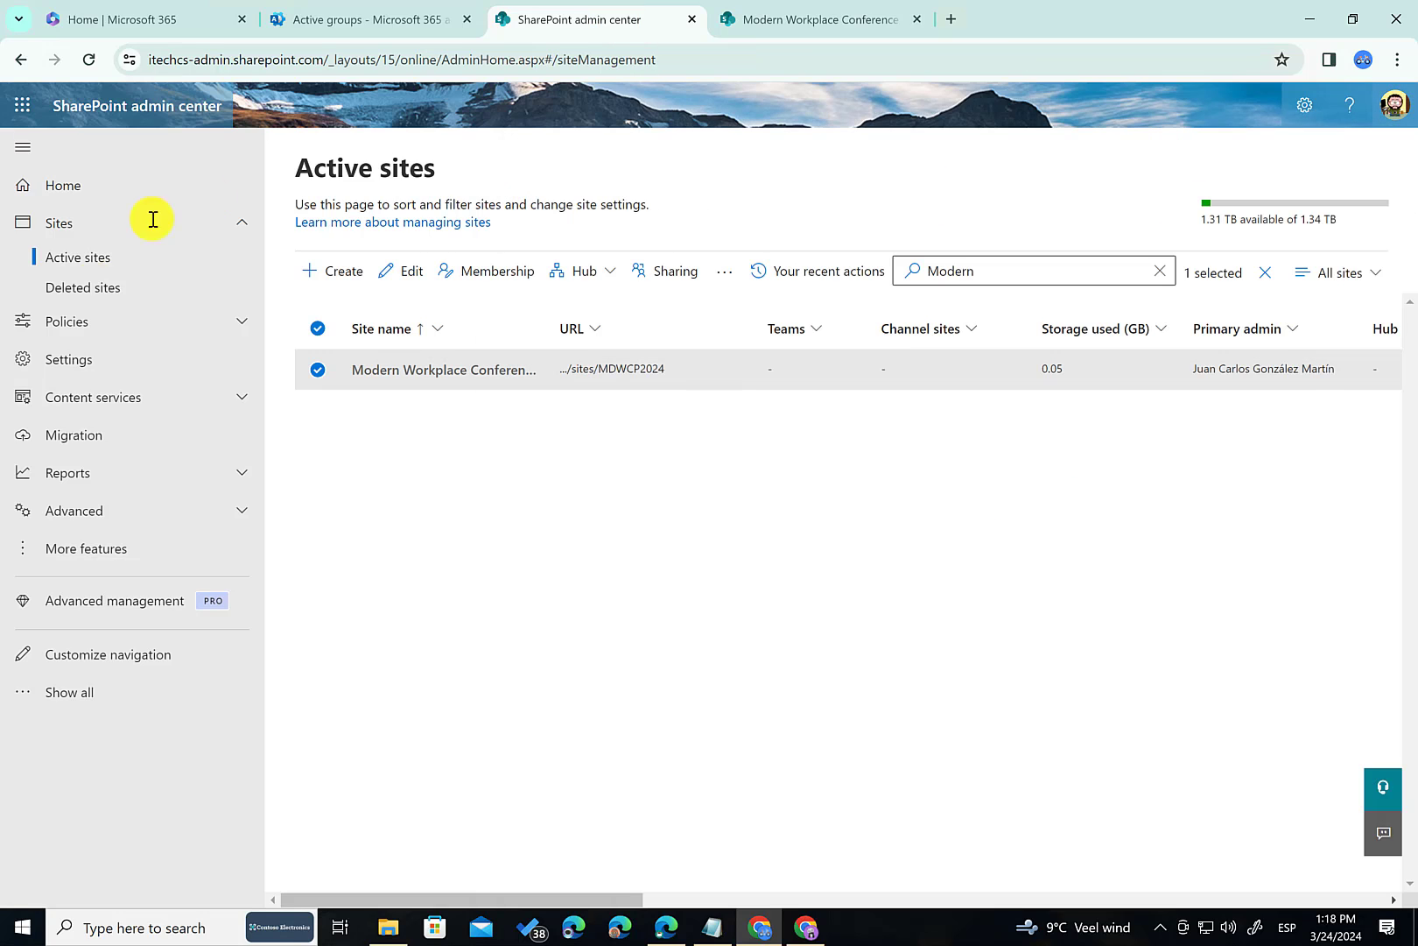
click(119, 604)
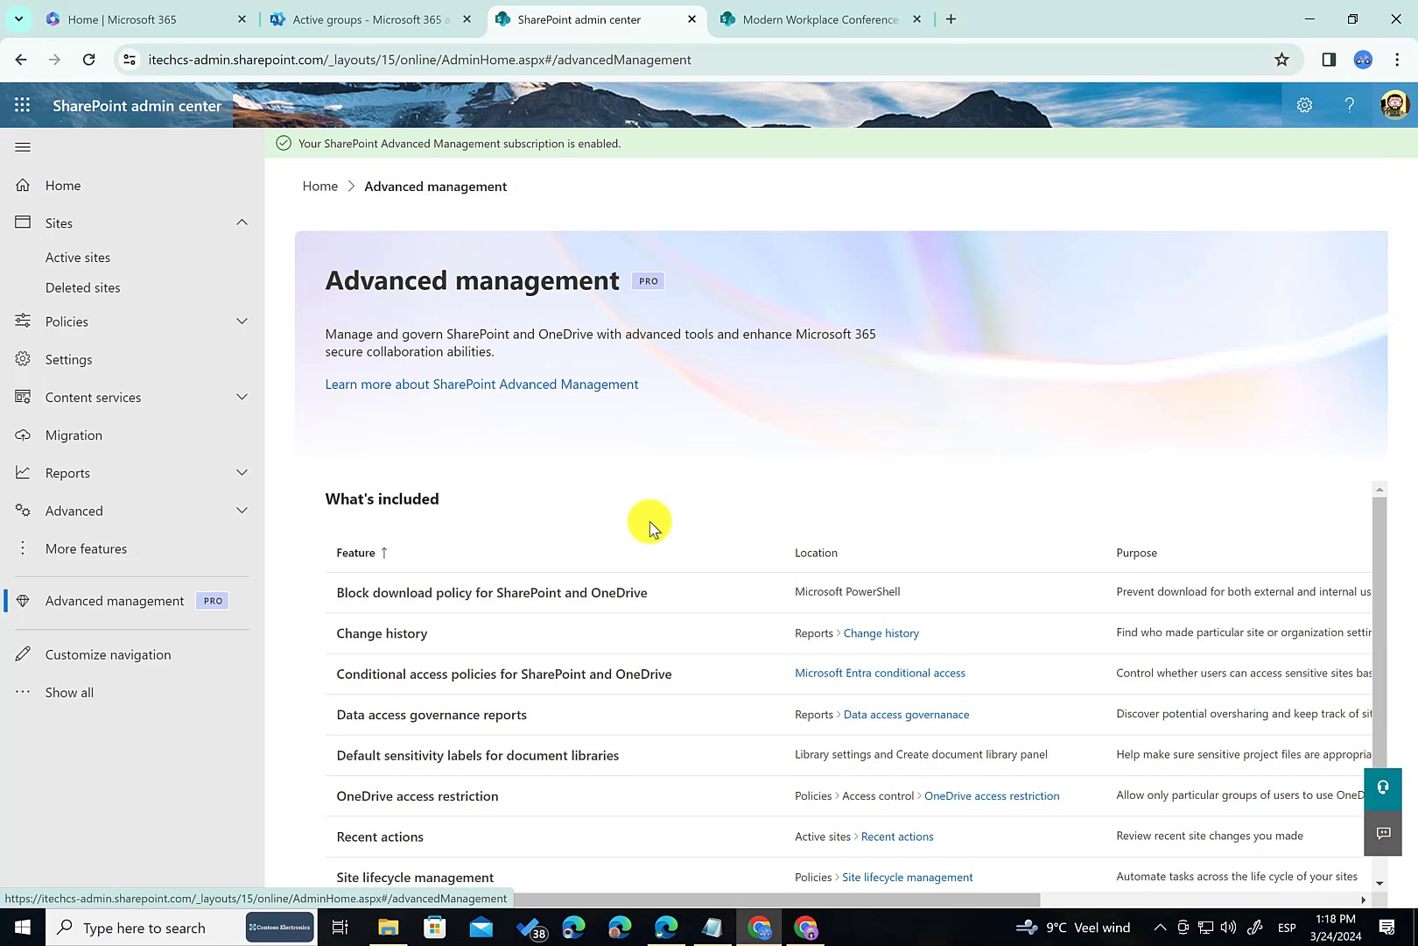
scroll(649, 522, down, 1)
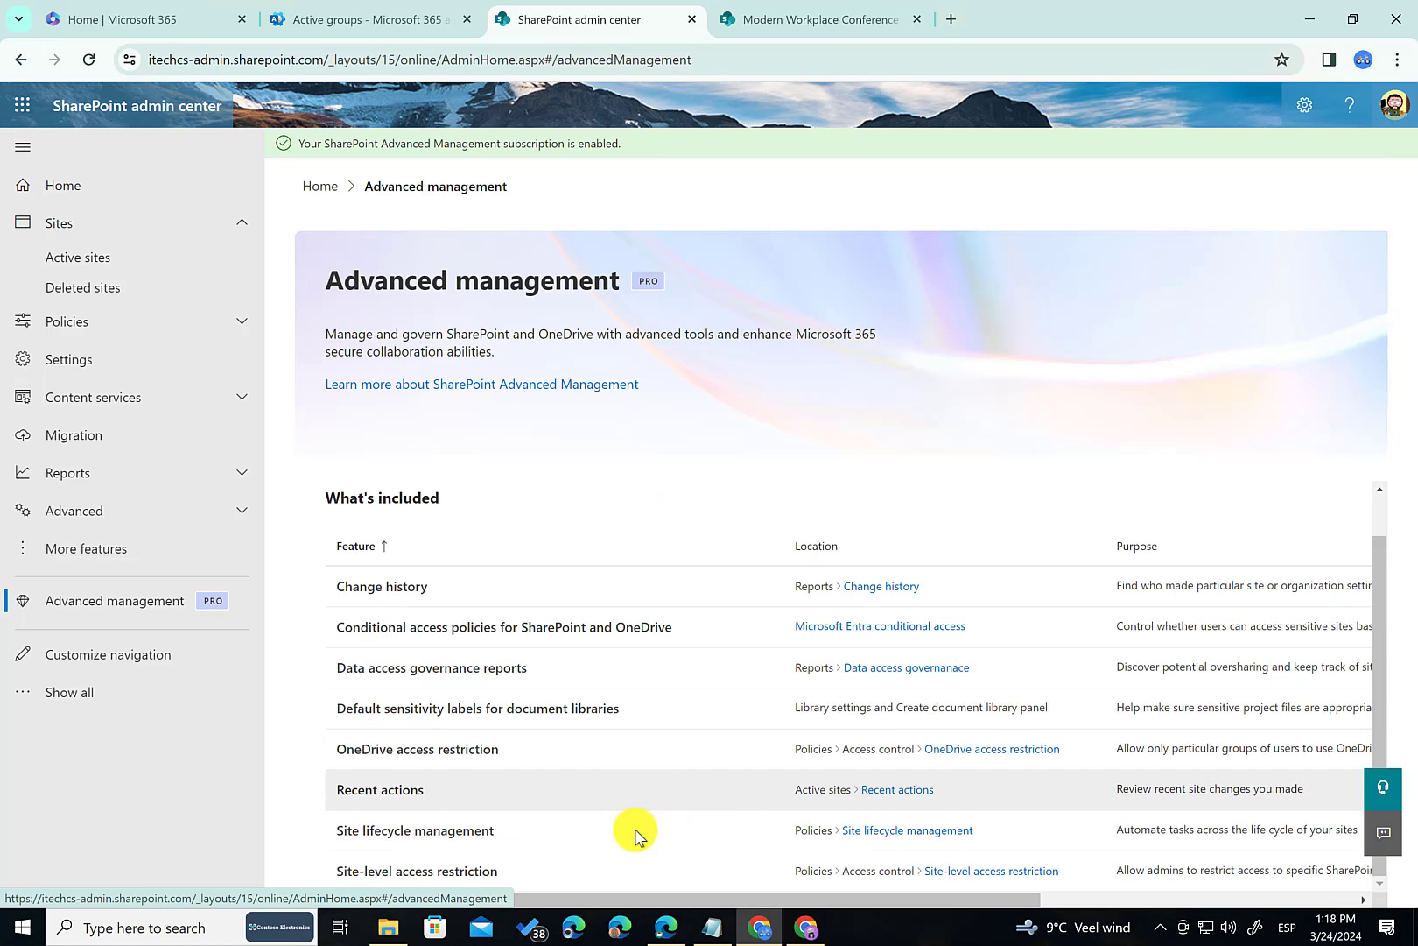
click(964, 872)
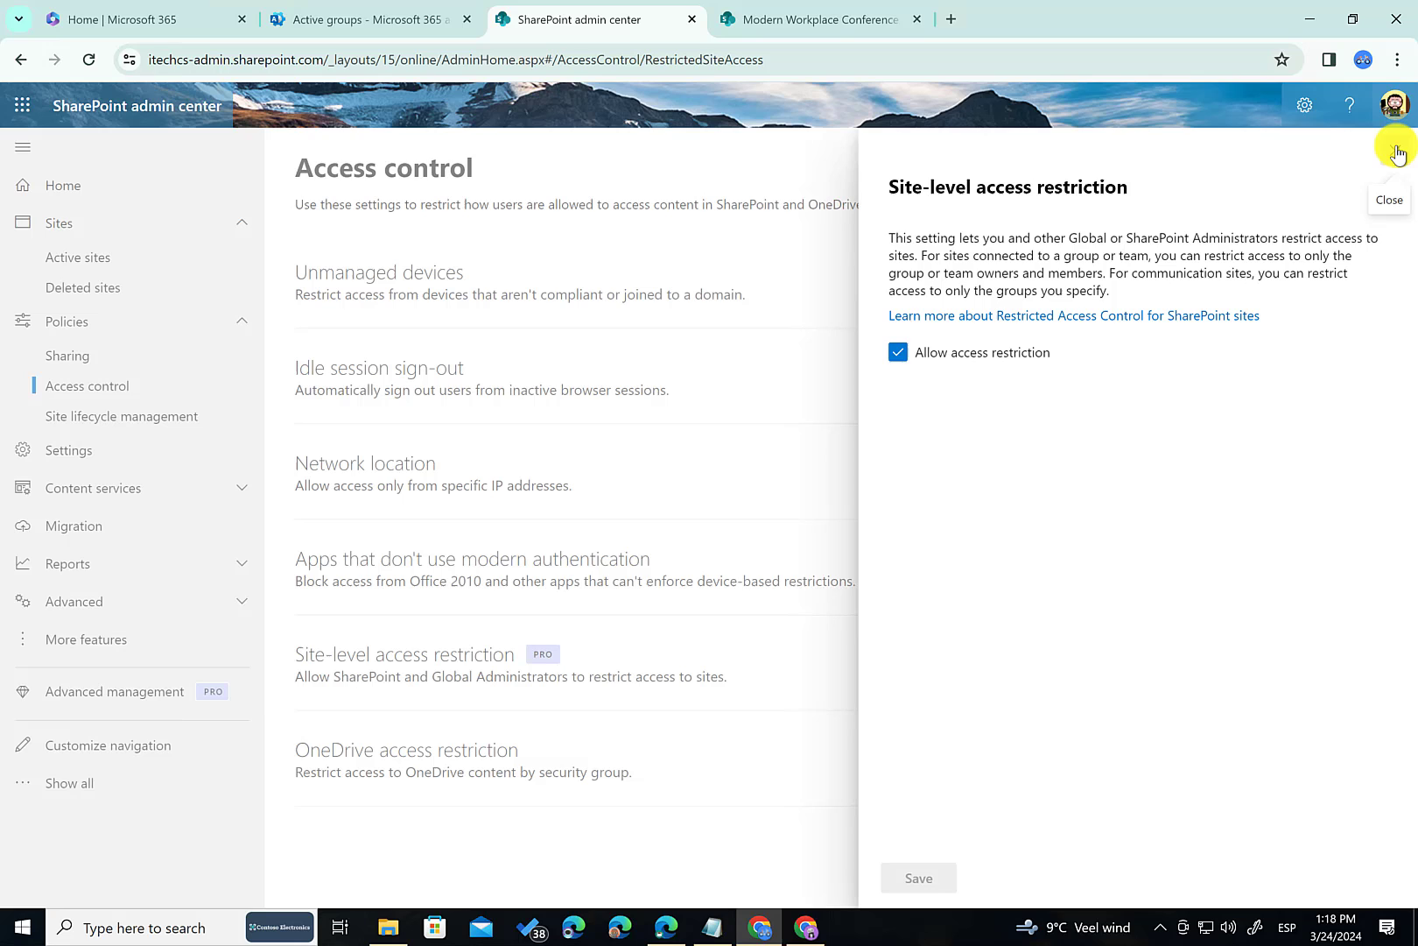
Return to Active sites and search the site list for 'modern'.
click(1397, 153)
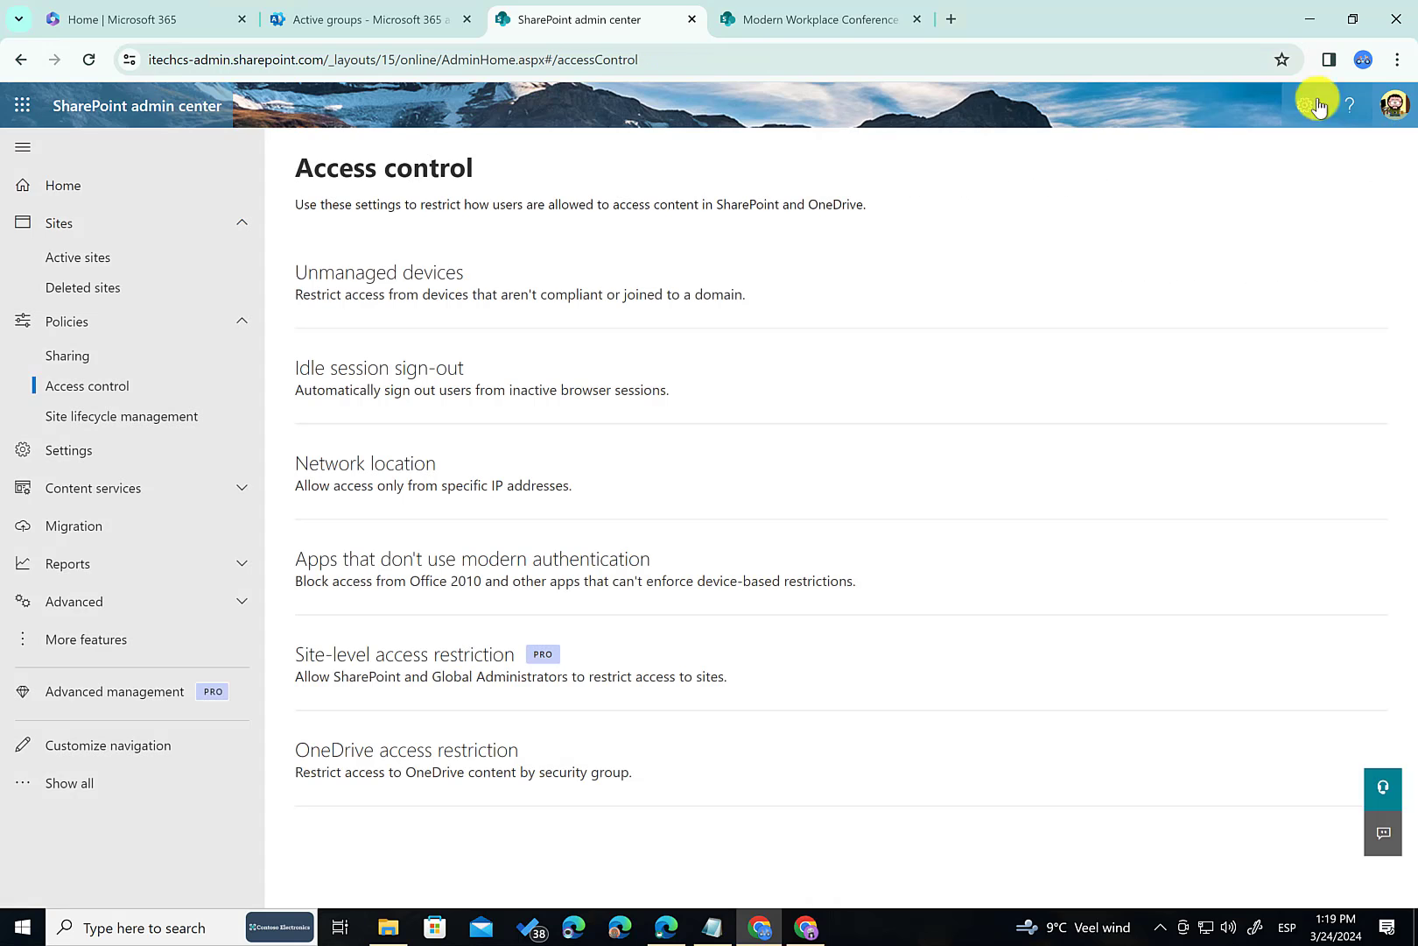
click(76, 264)
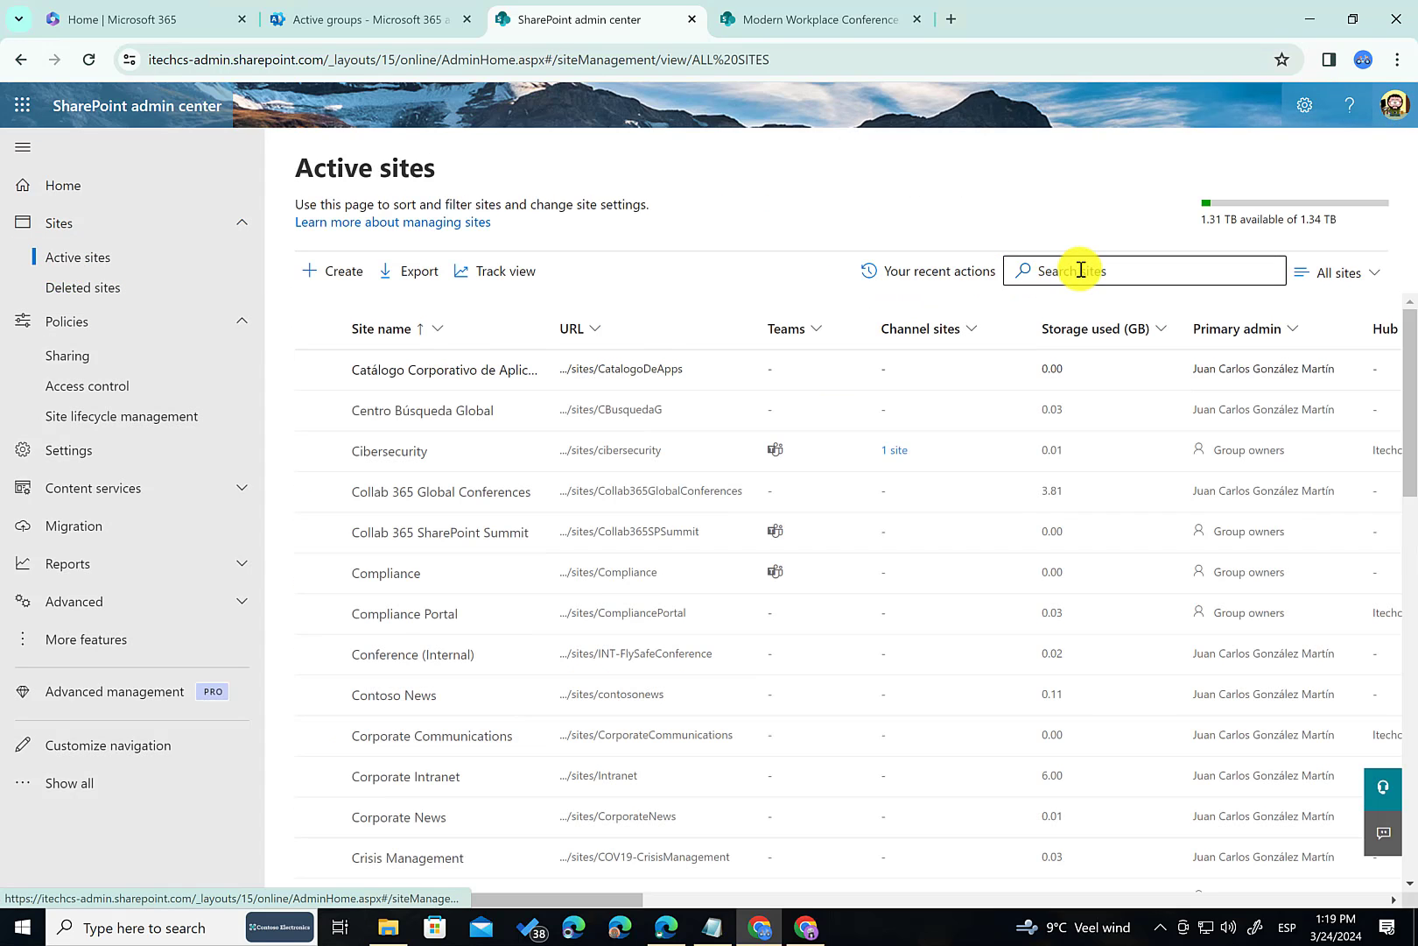
click(1046, 265)
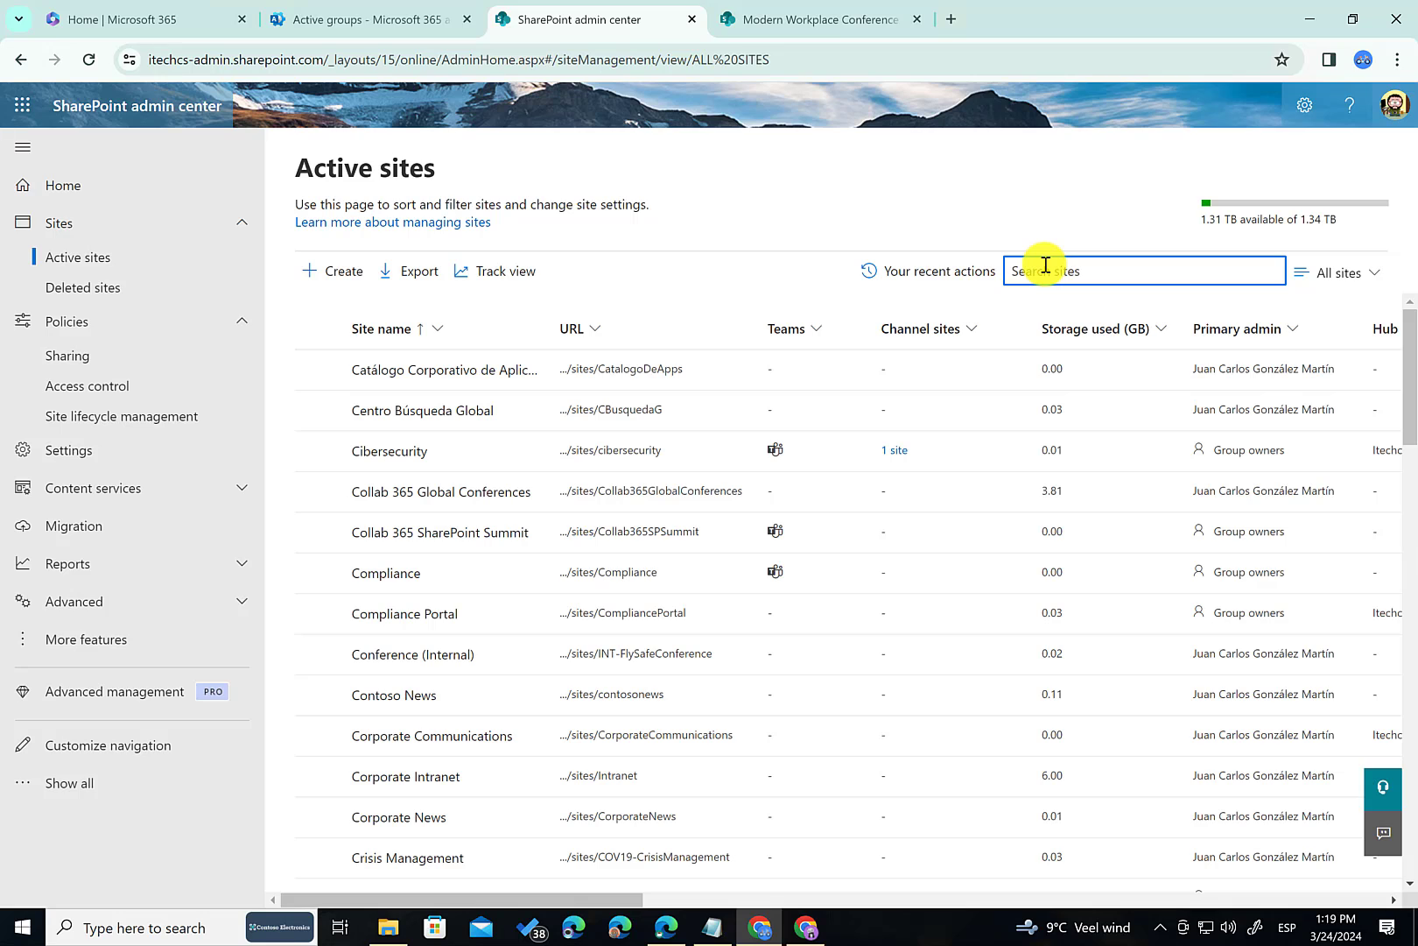
text(modern)
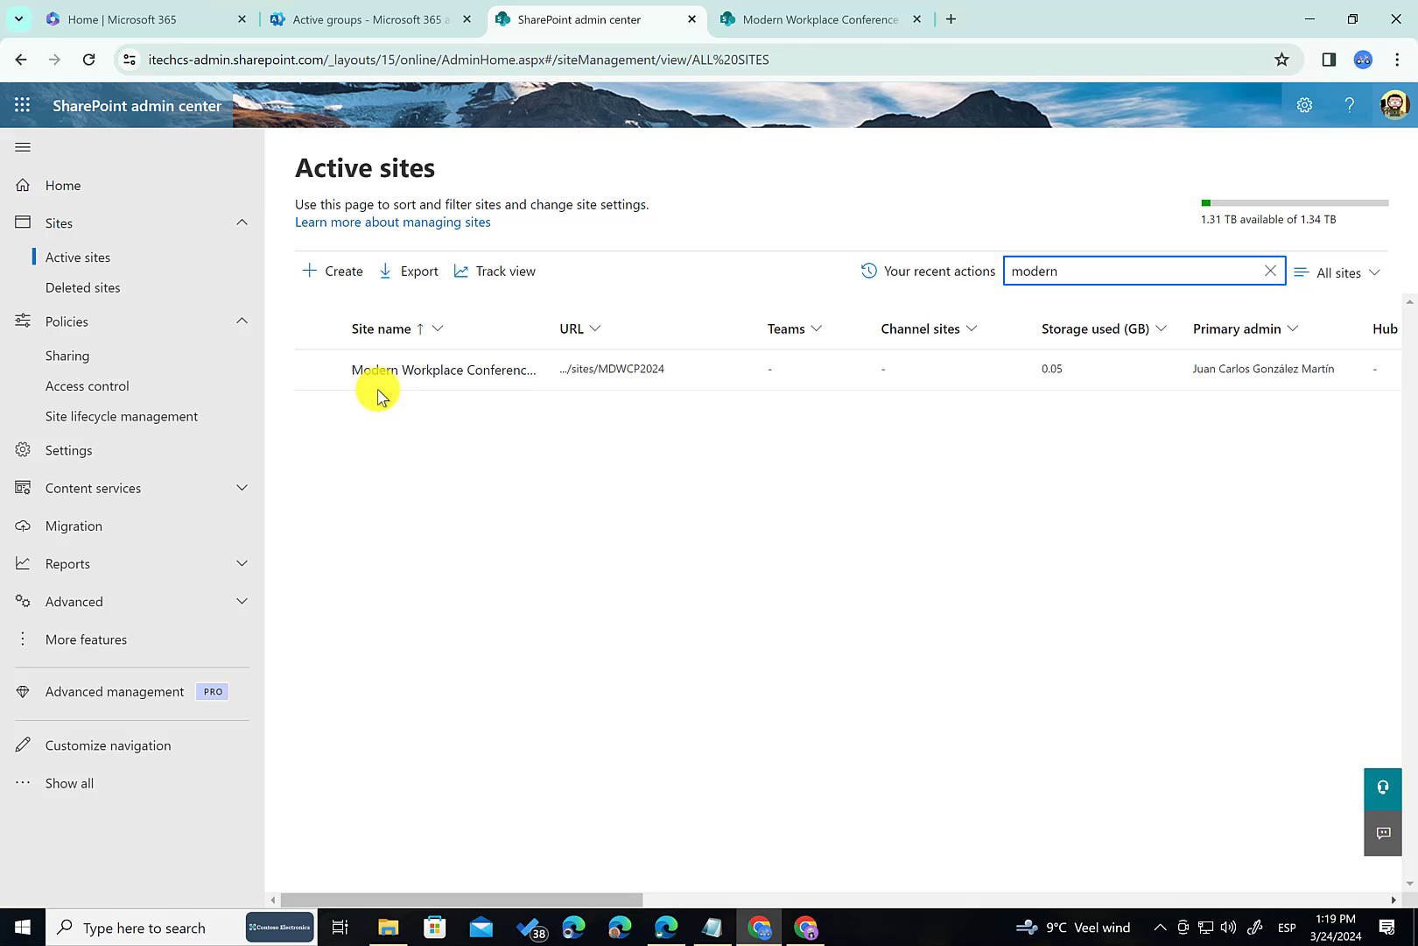
Show the site's restricted access limited to the Modern Workplace Conference Paris 2024 group, noting the 10-group limit.
click(414, 371)
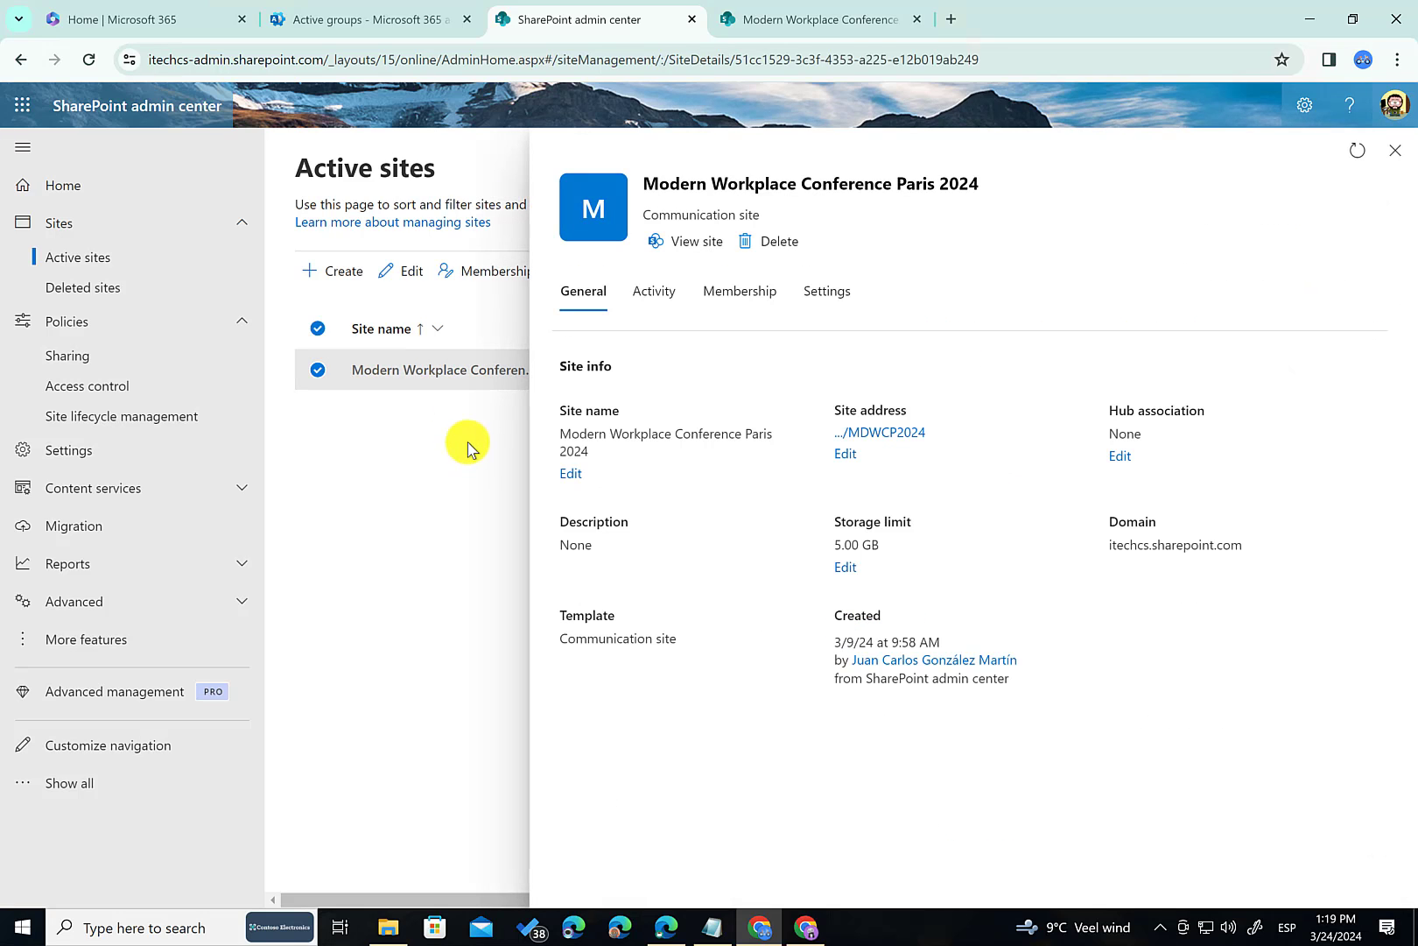
click(831, 293)
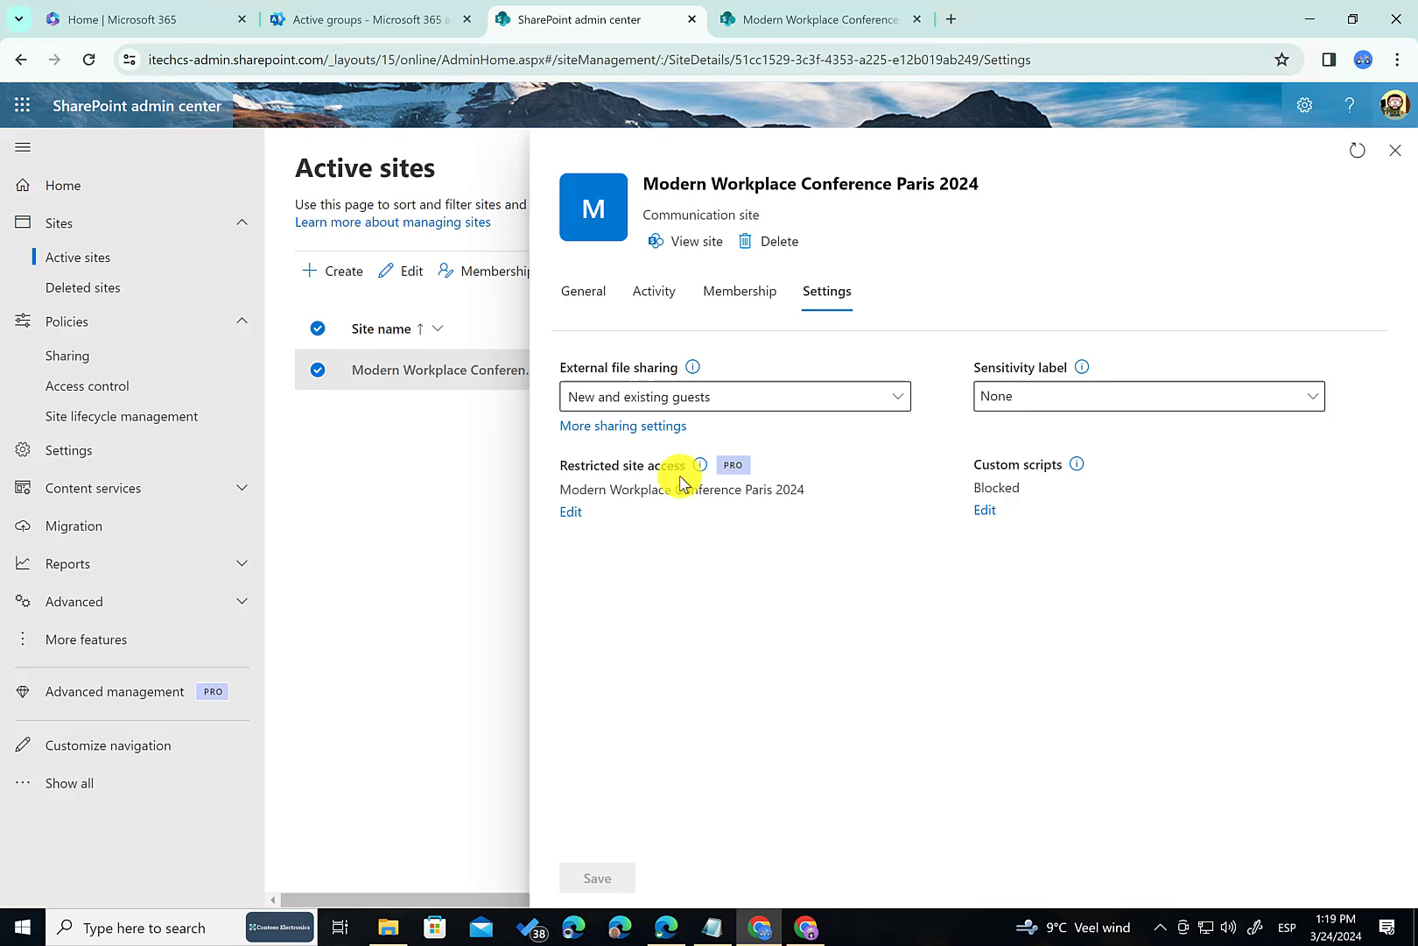
click(569, 514)
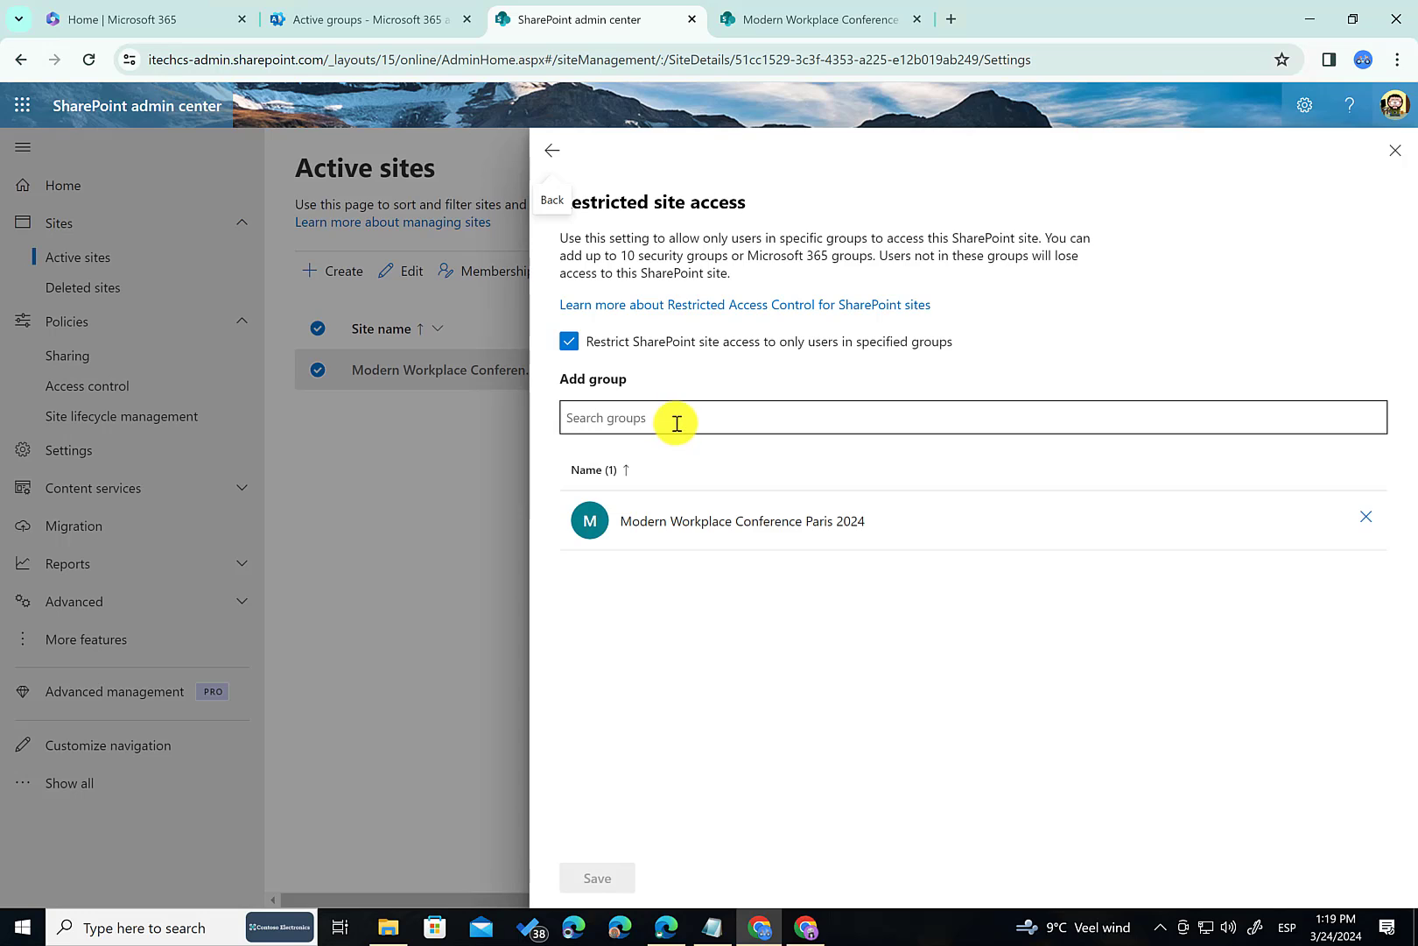
drag(622, 254, 877, 260)
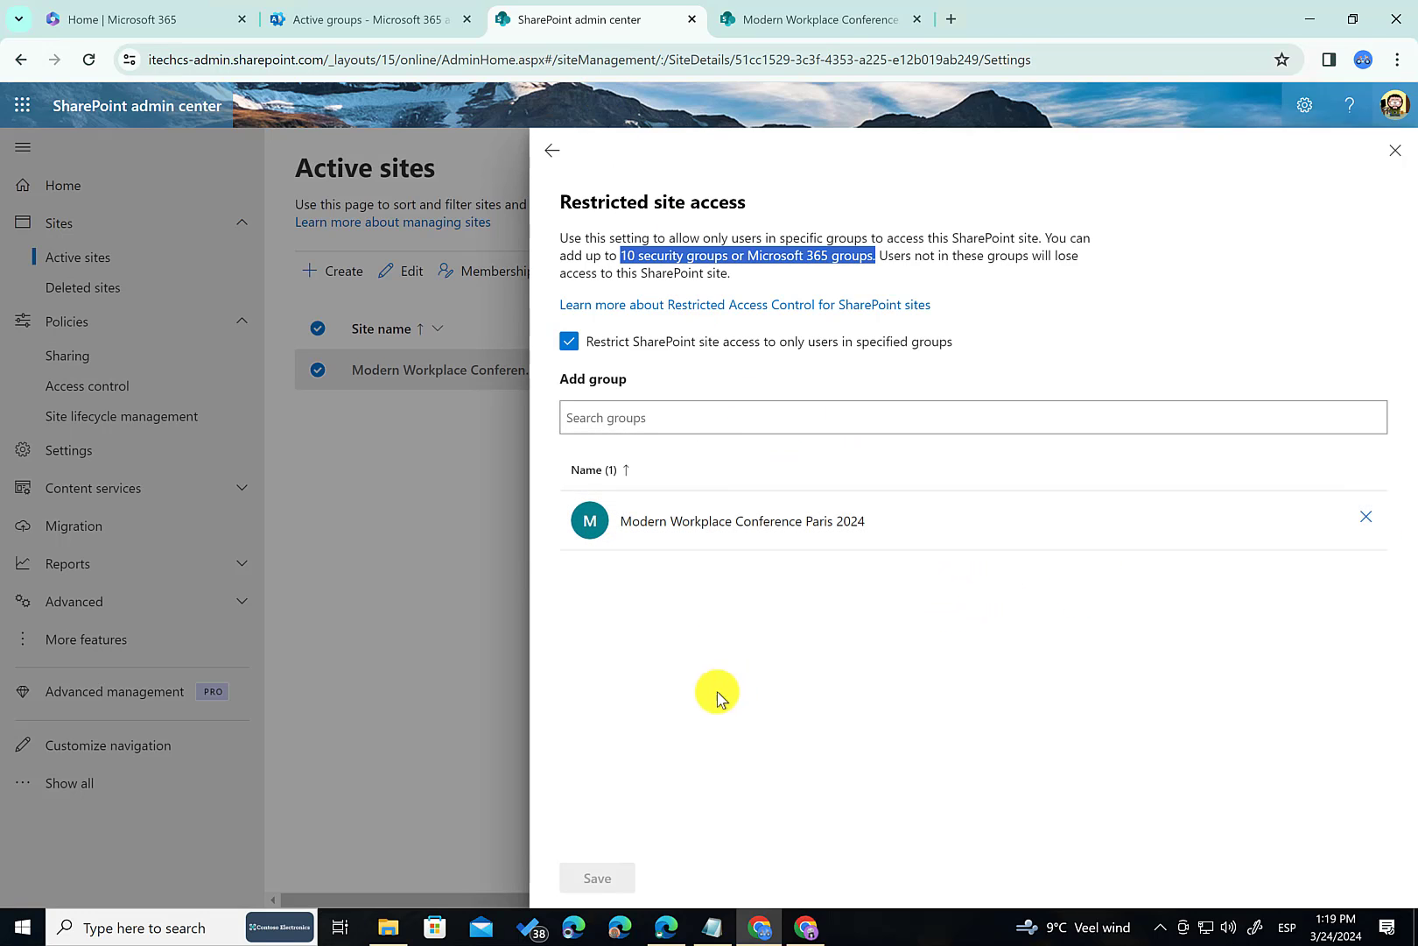
Copy the Modern Workplace Conference Paris 2024 site's web address from the address bar.
click(770, 19)
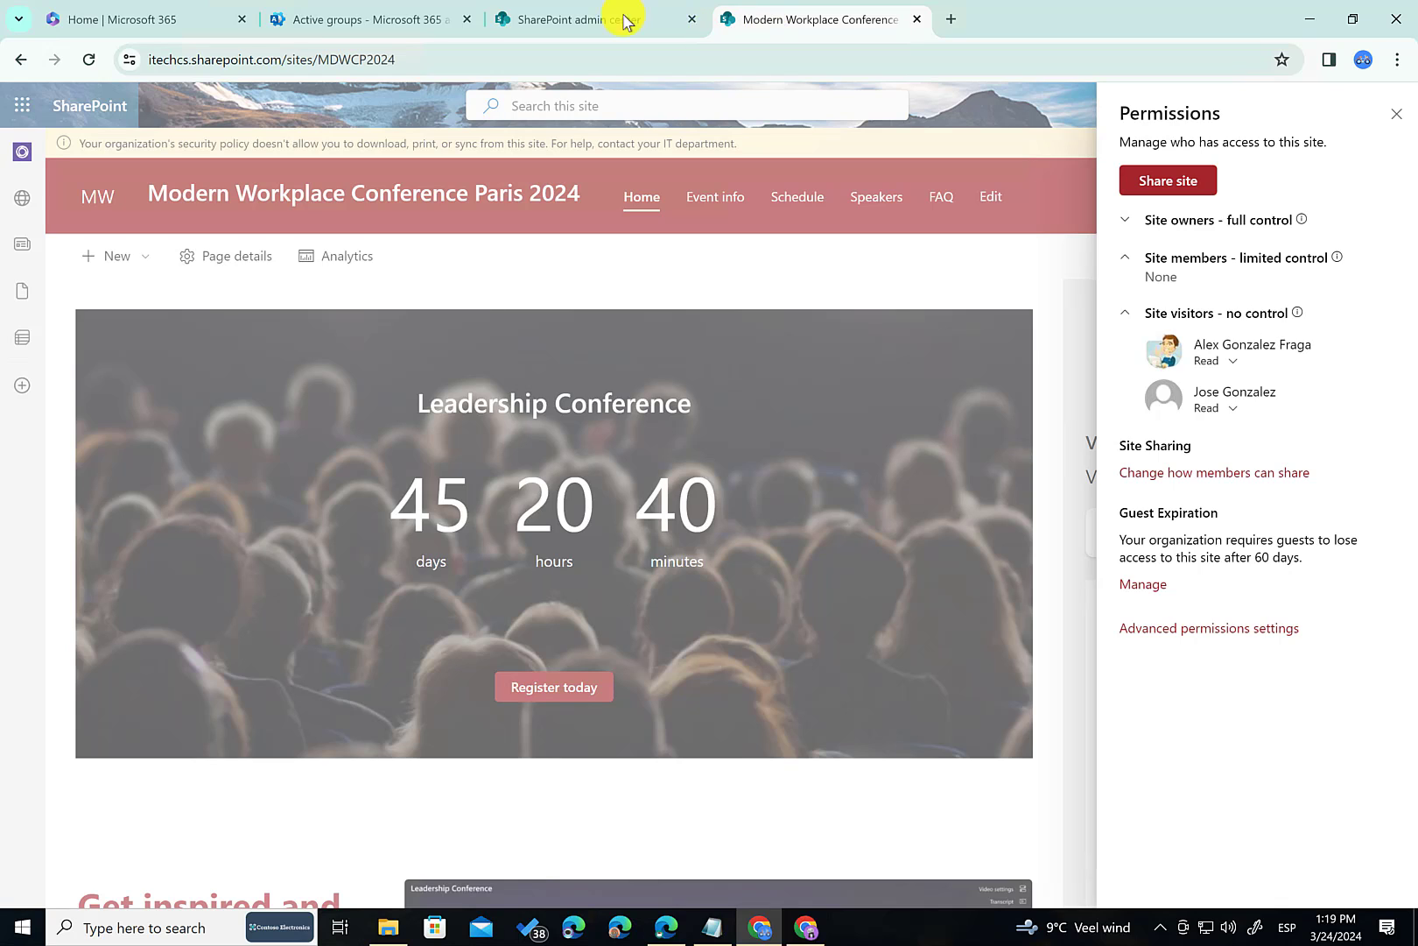
mouse_move(610, 15)
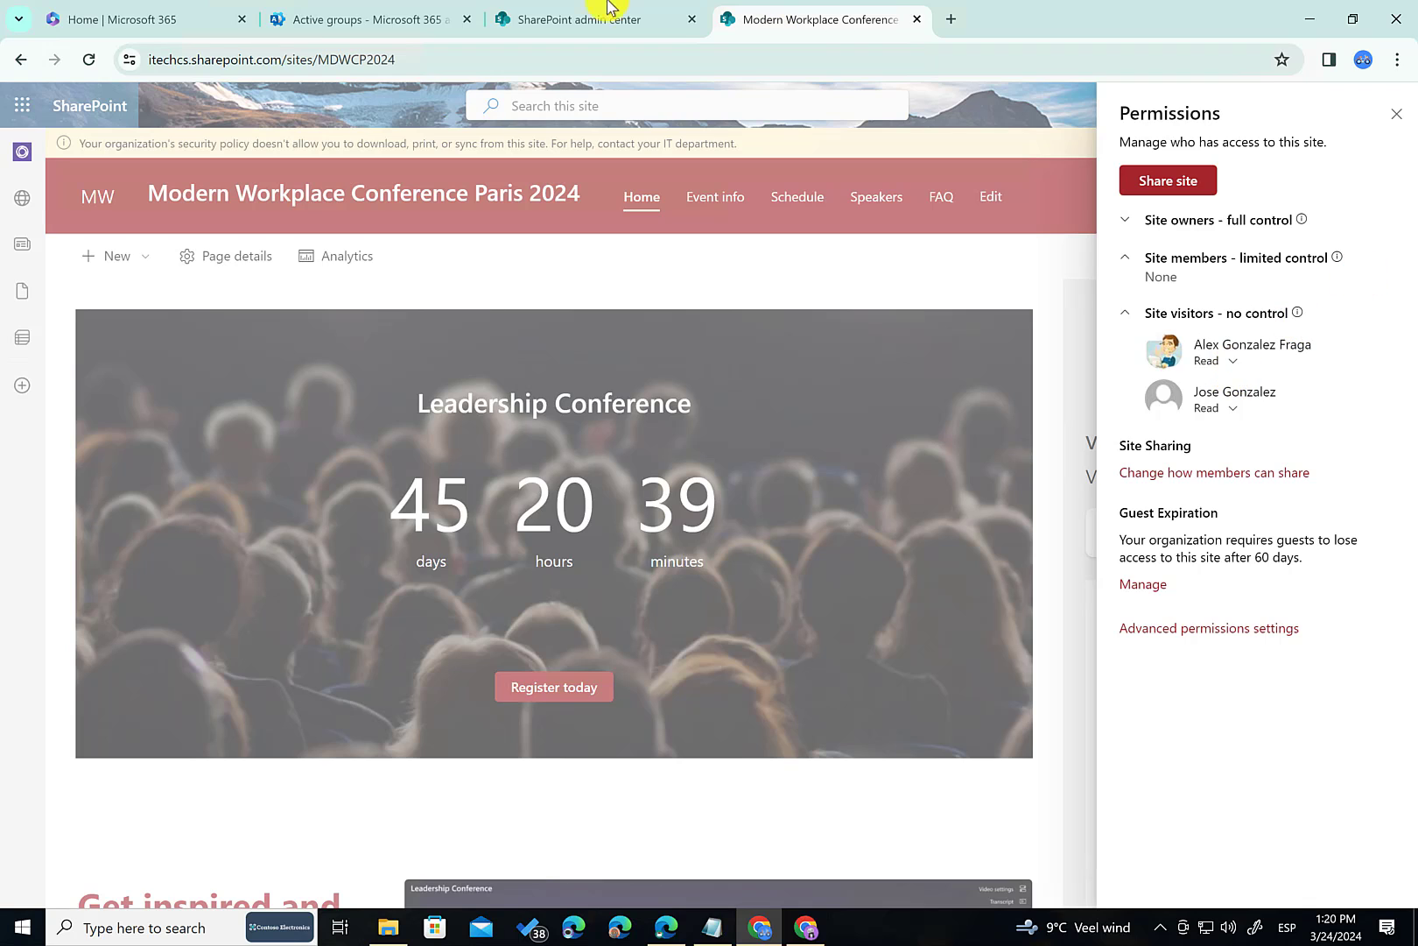
key(ctrl+l)
key(ctrl+c)
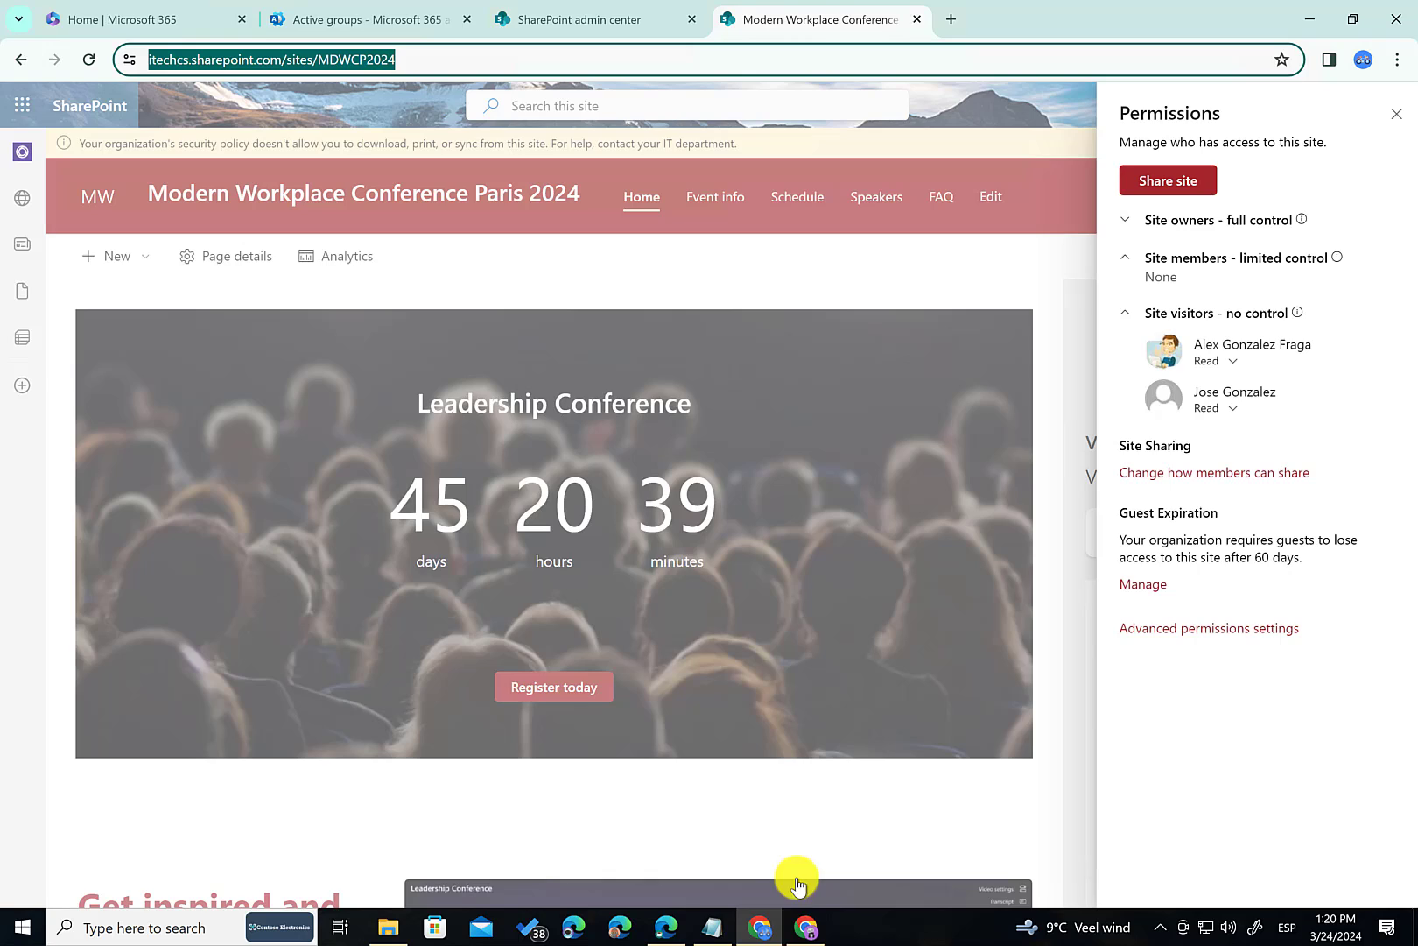
Load the copied site URL in a new tab as the test user, getting Access Denied.
click(806, 928)
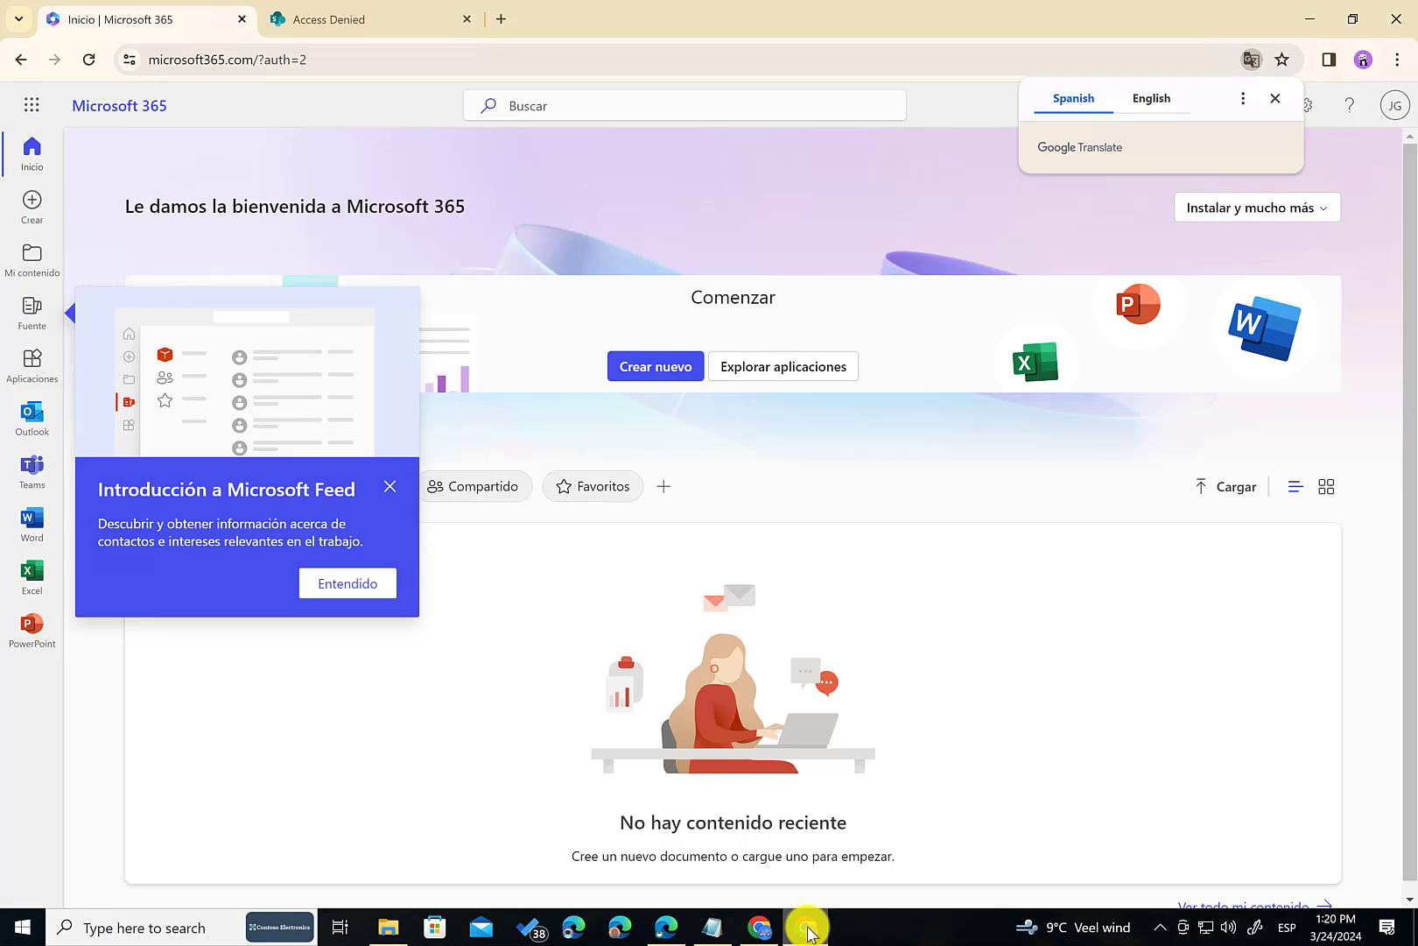
click(1397, 112)
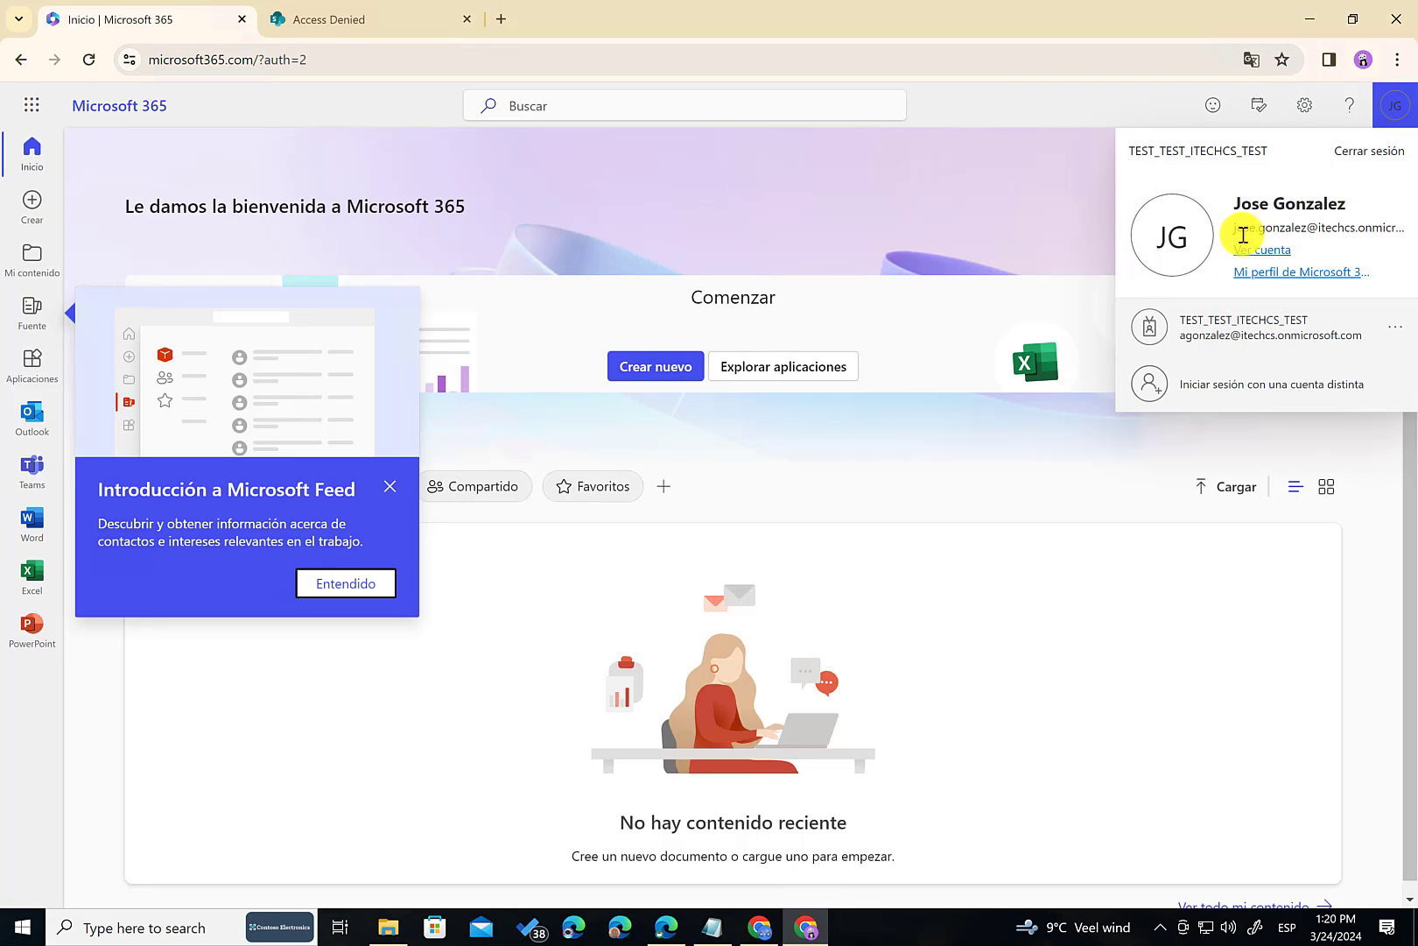
click(467, 18)
click(277, 18)
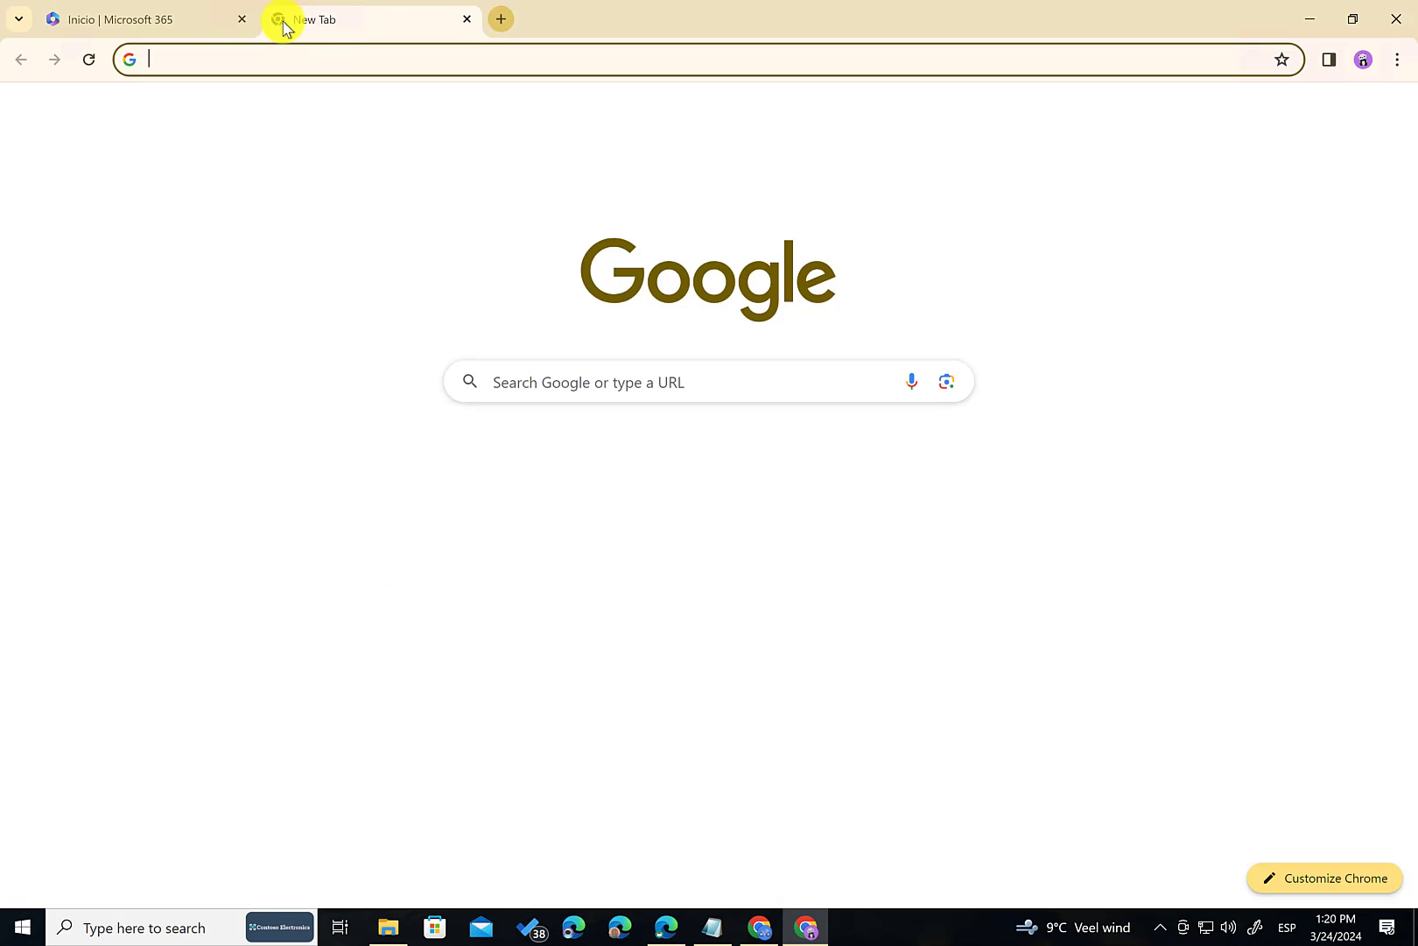
key(ctrl+v)
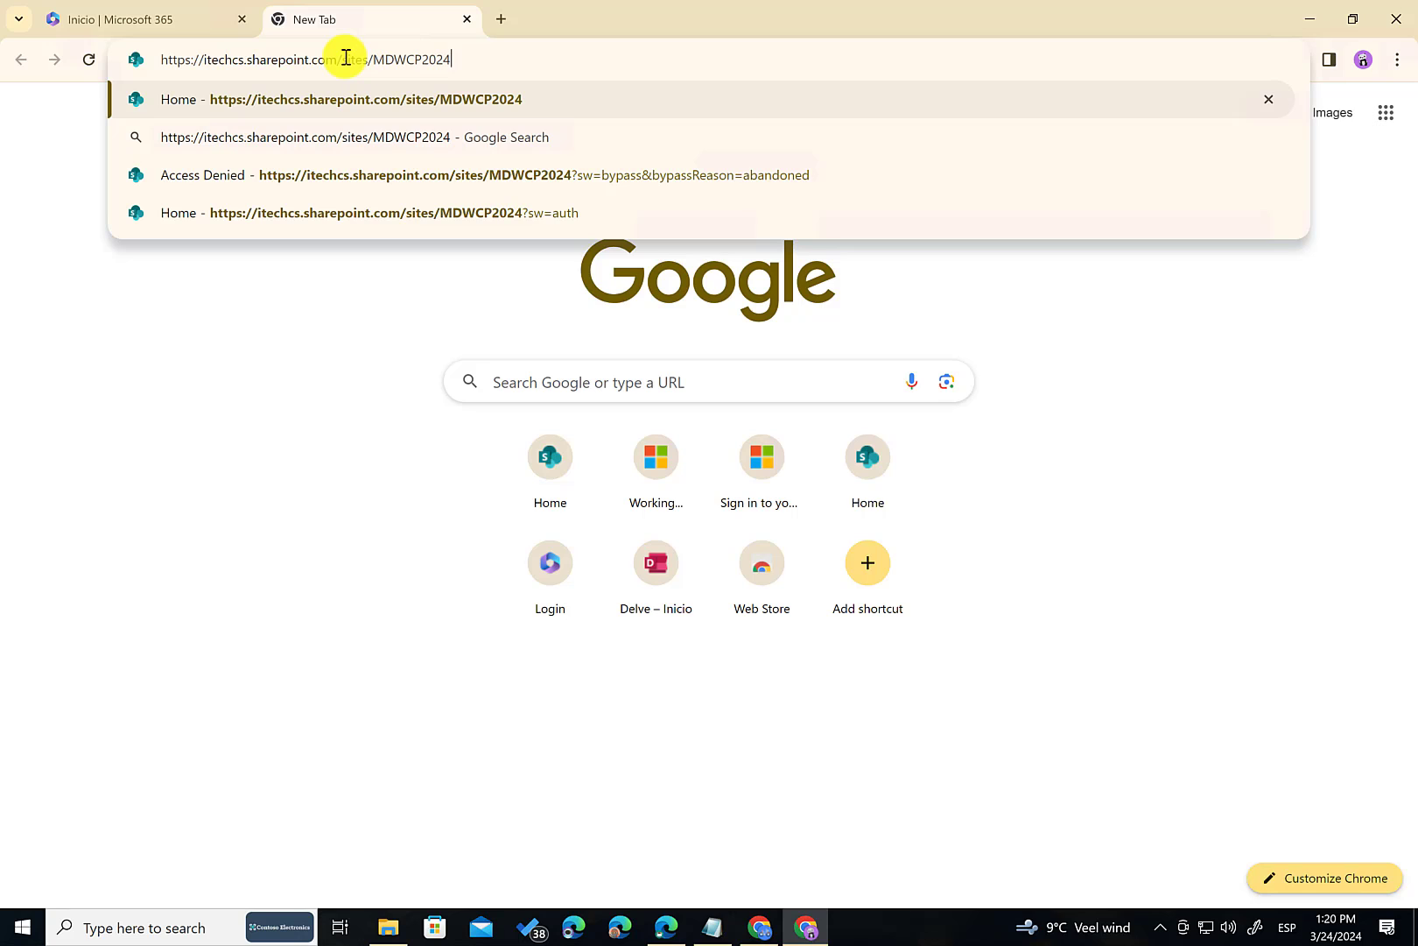
key(Return)
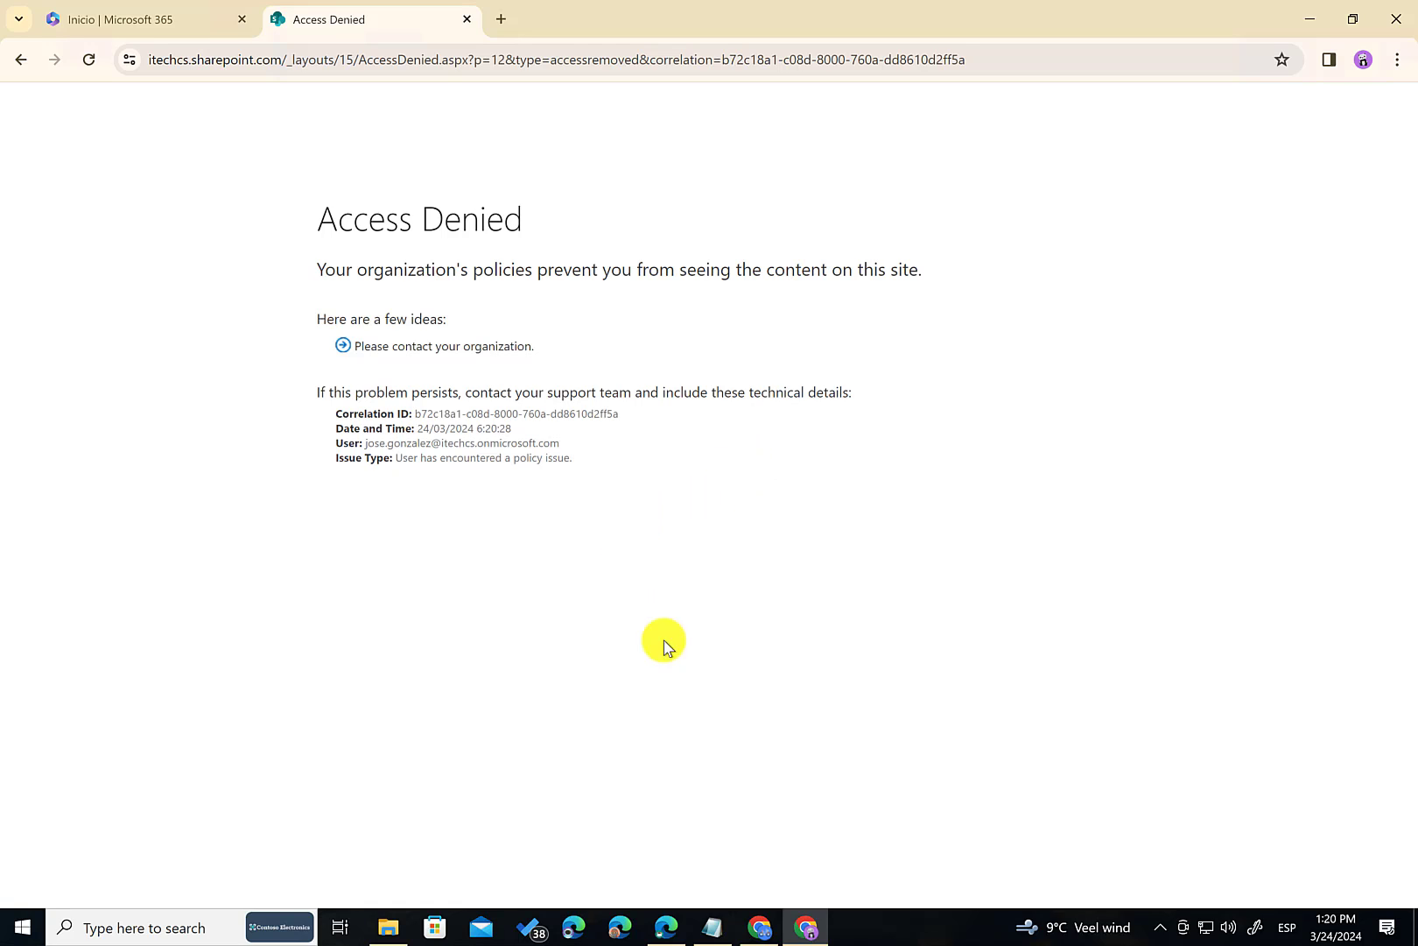
In SharePoint Premium Demos.txt, highlight Set-SPOSite, its -Identity parameter and the $sSPOSite team site URL.
mouse_move(705, 933)
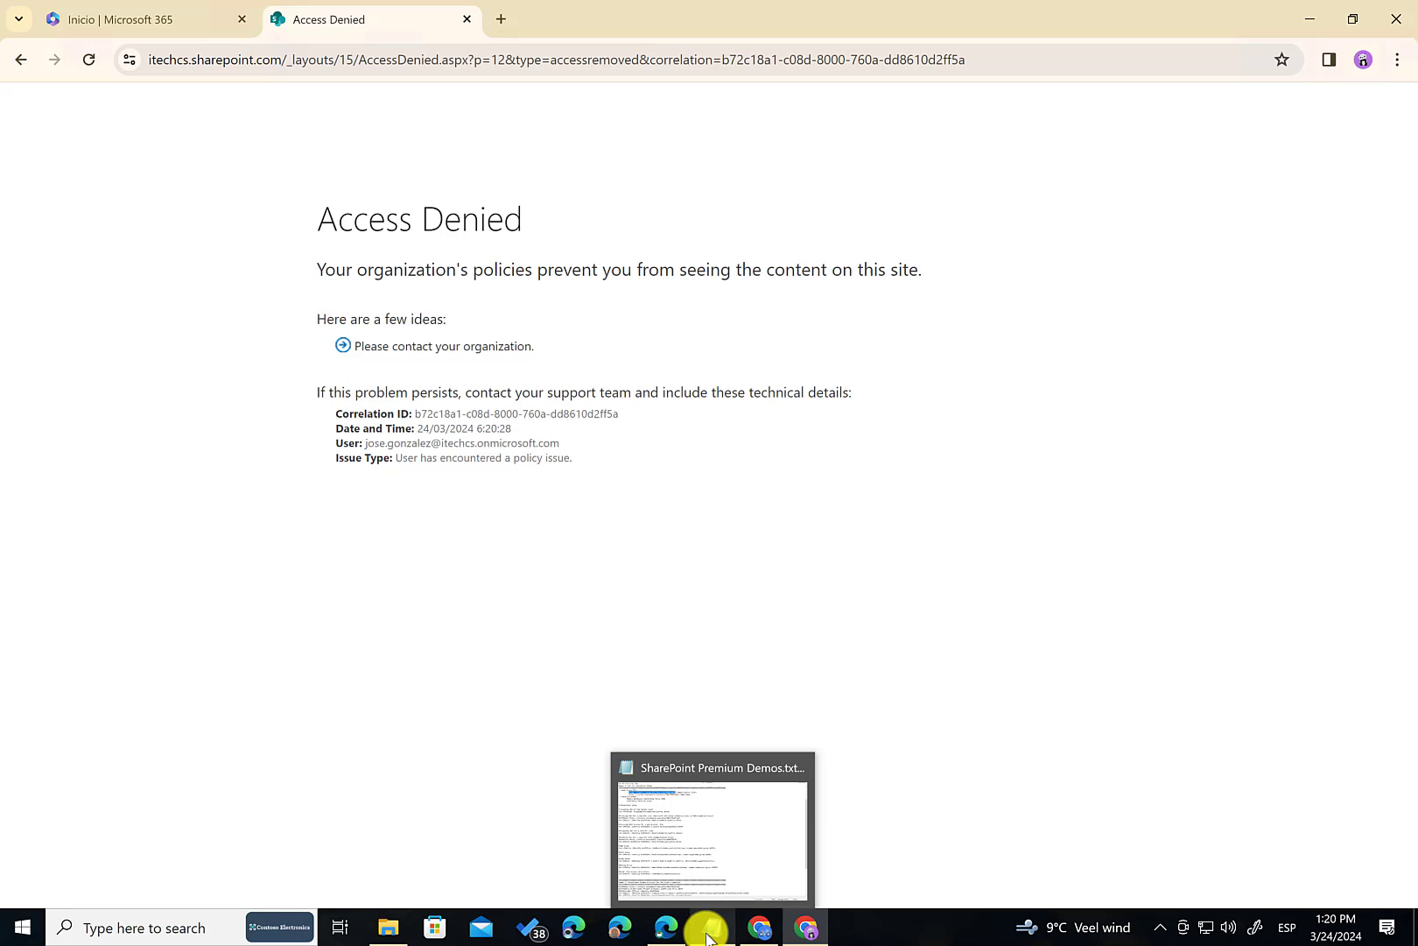
click(697, 854)
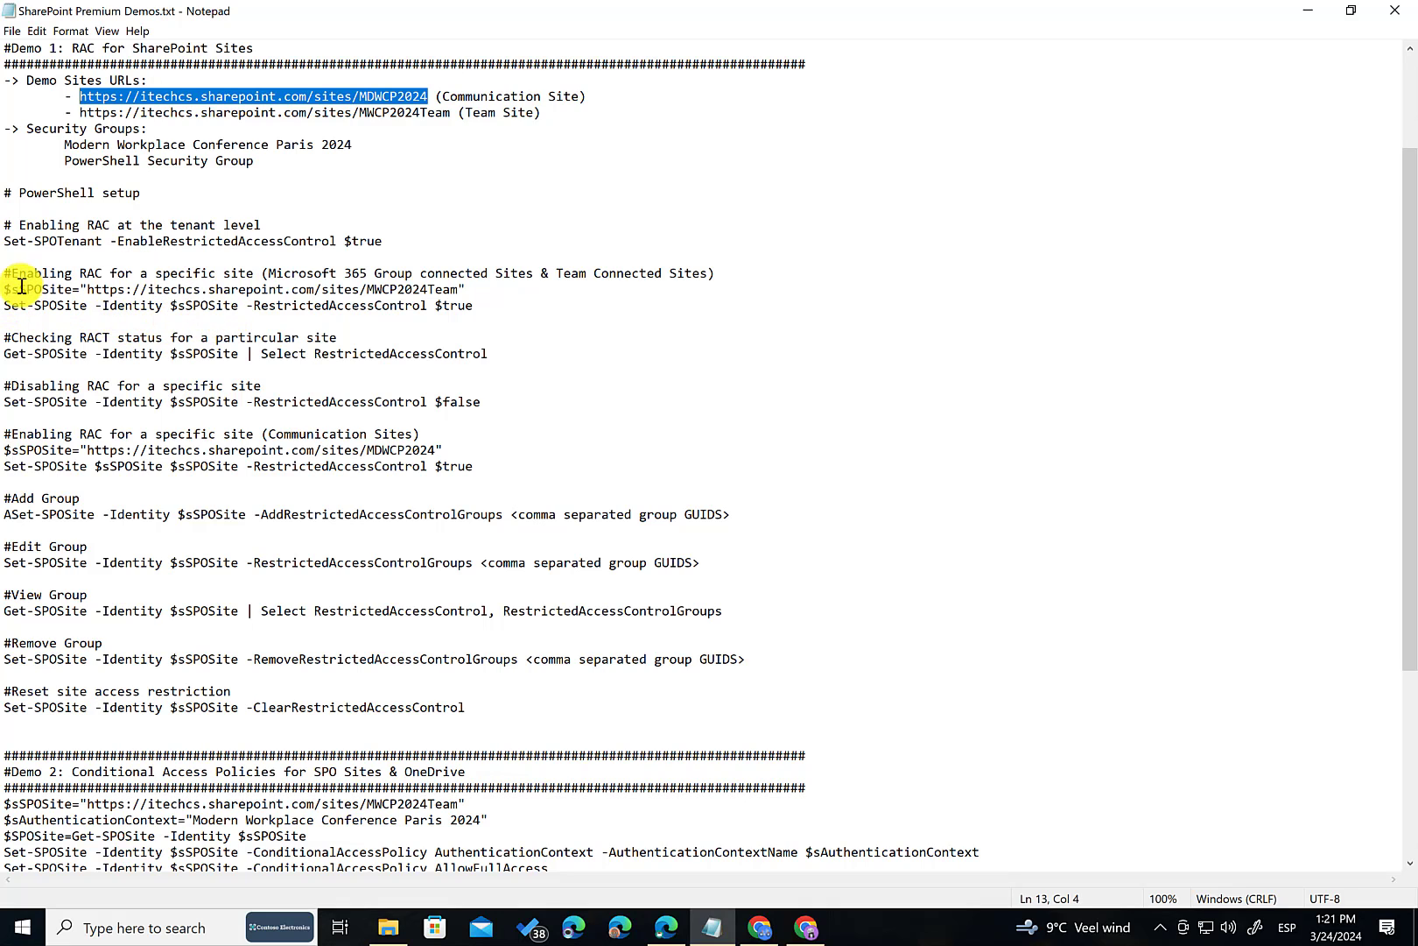
drag(5, 306, 87, 309)
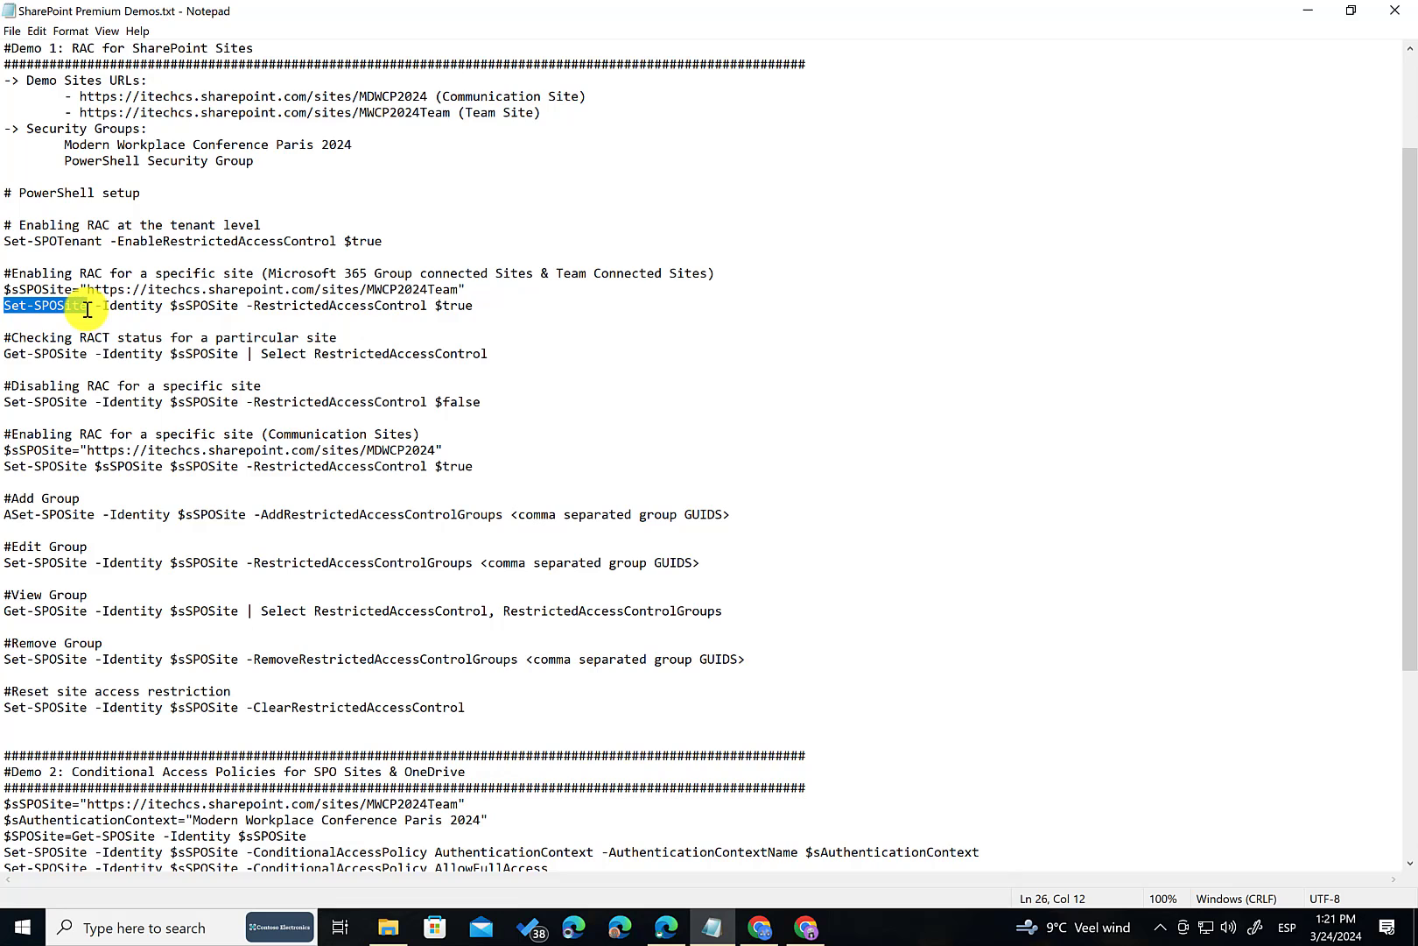
click(136, 307)
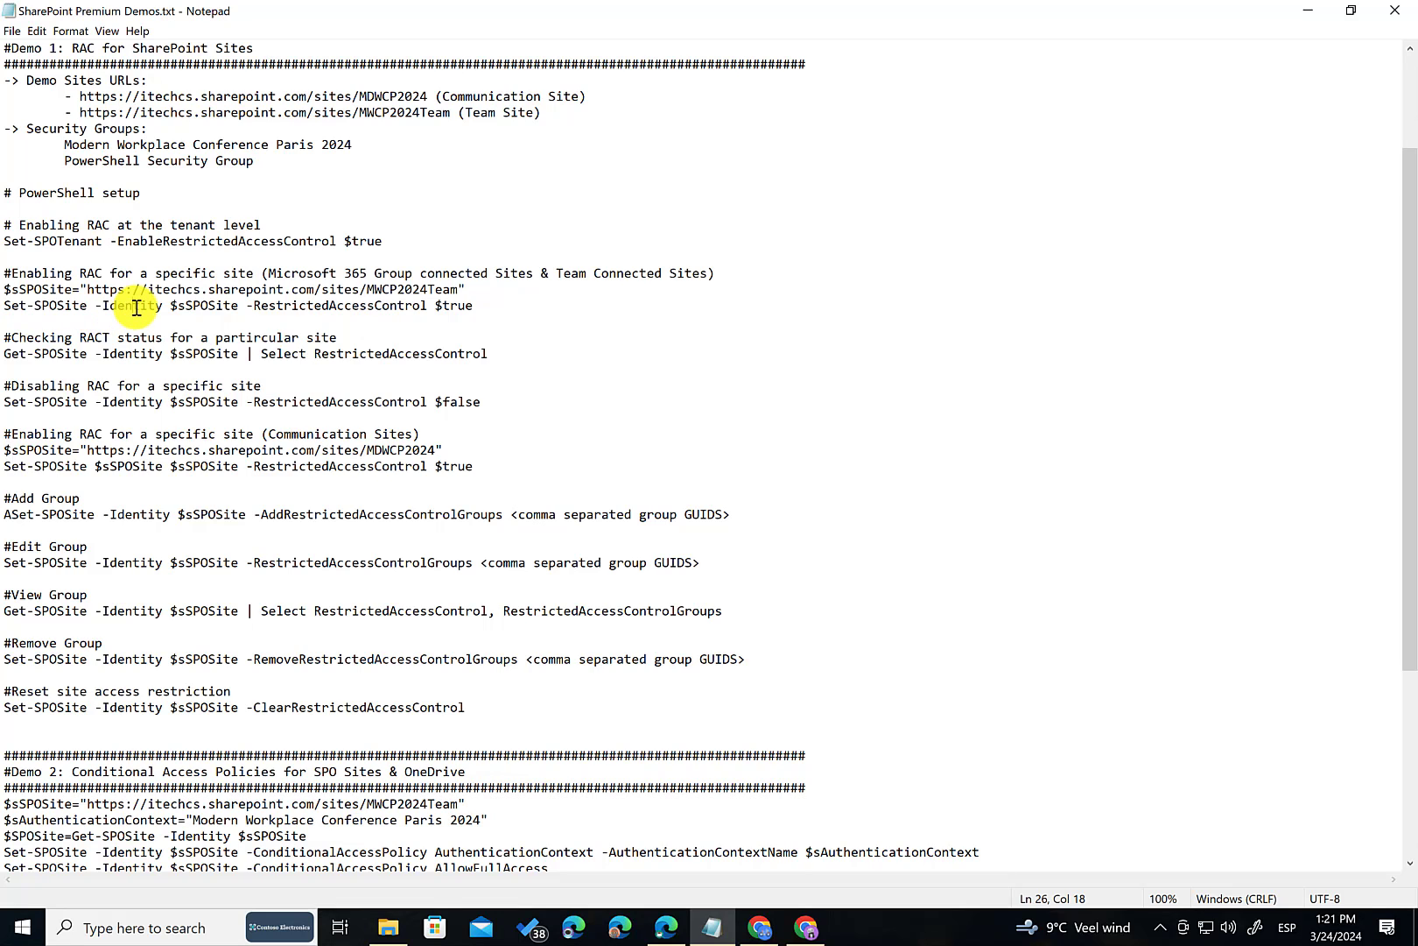
drag(136, 306, 153, 308)
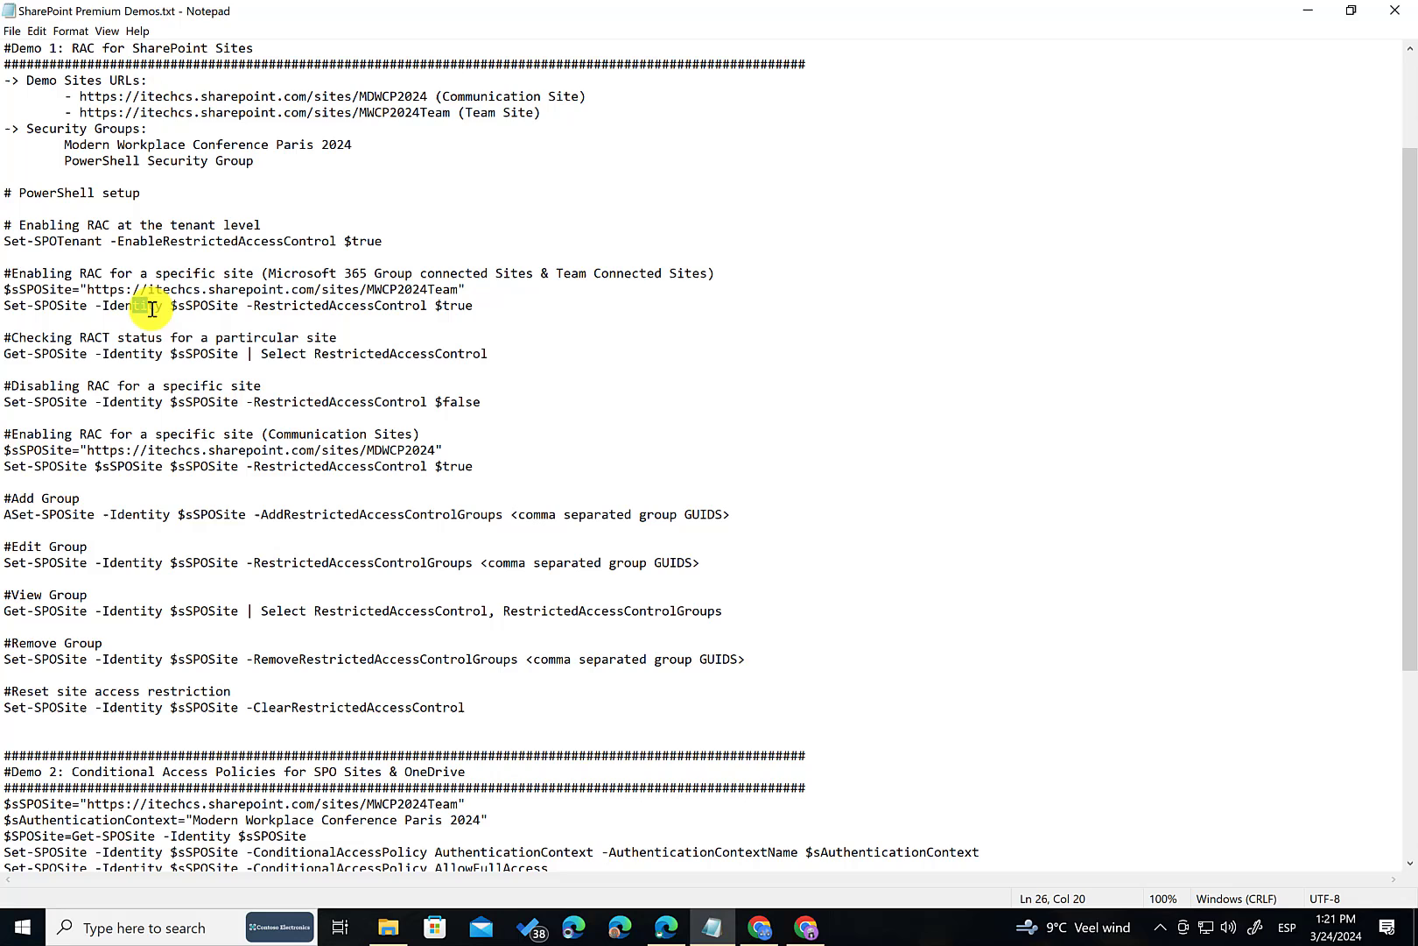
drag(72, 289, 82, 289)
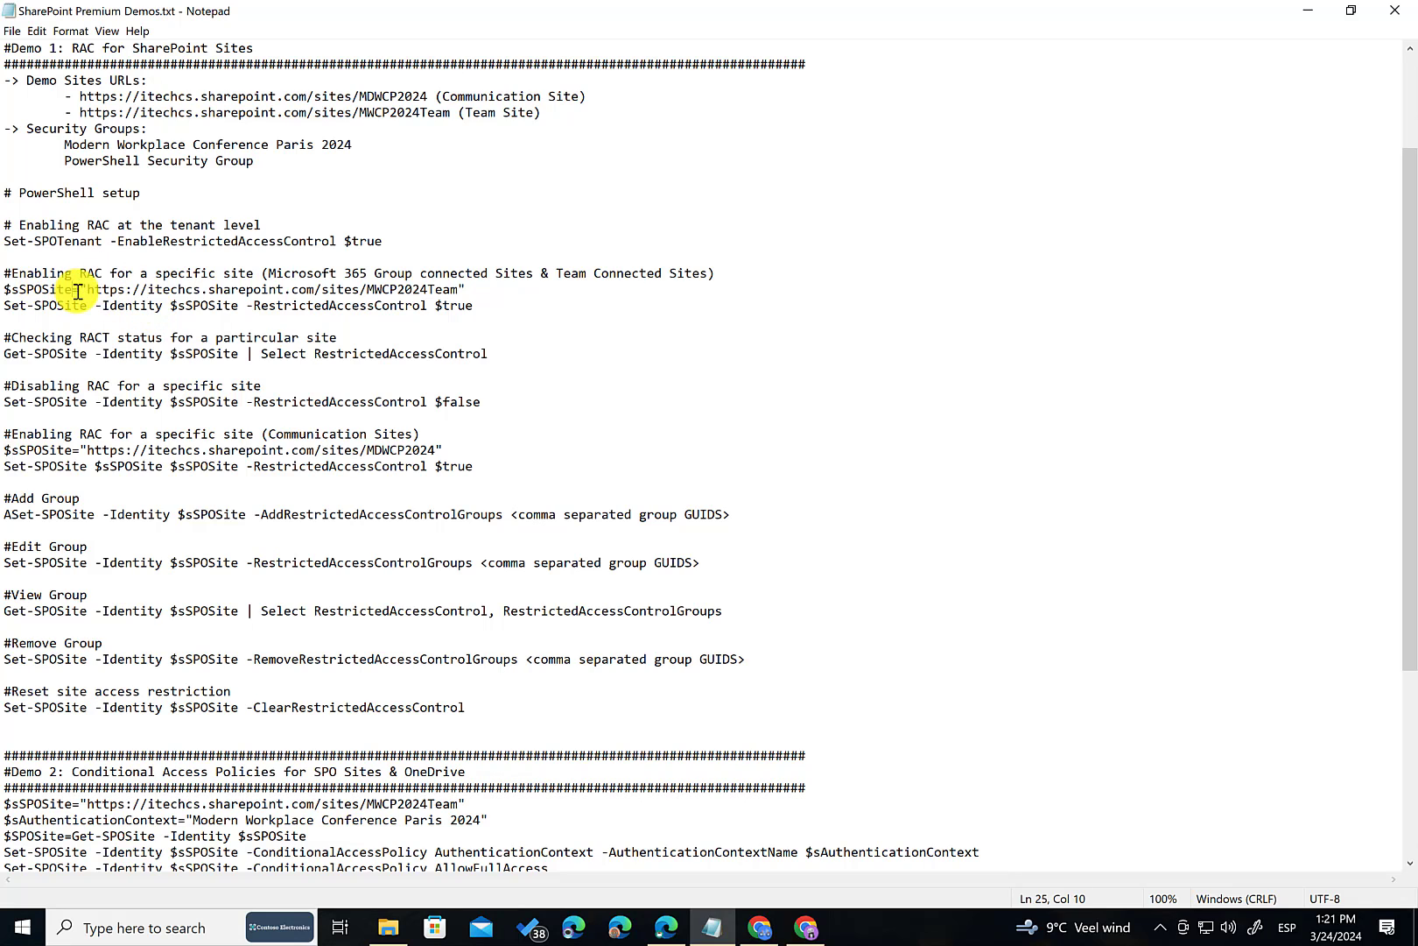
drag(464, 290, 144, 295)
Highlight the RestrictedAccessControl $true parameter, the Get-SPOSite status check and the Disabling RAC command.
click(299, 306)
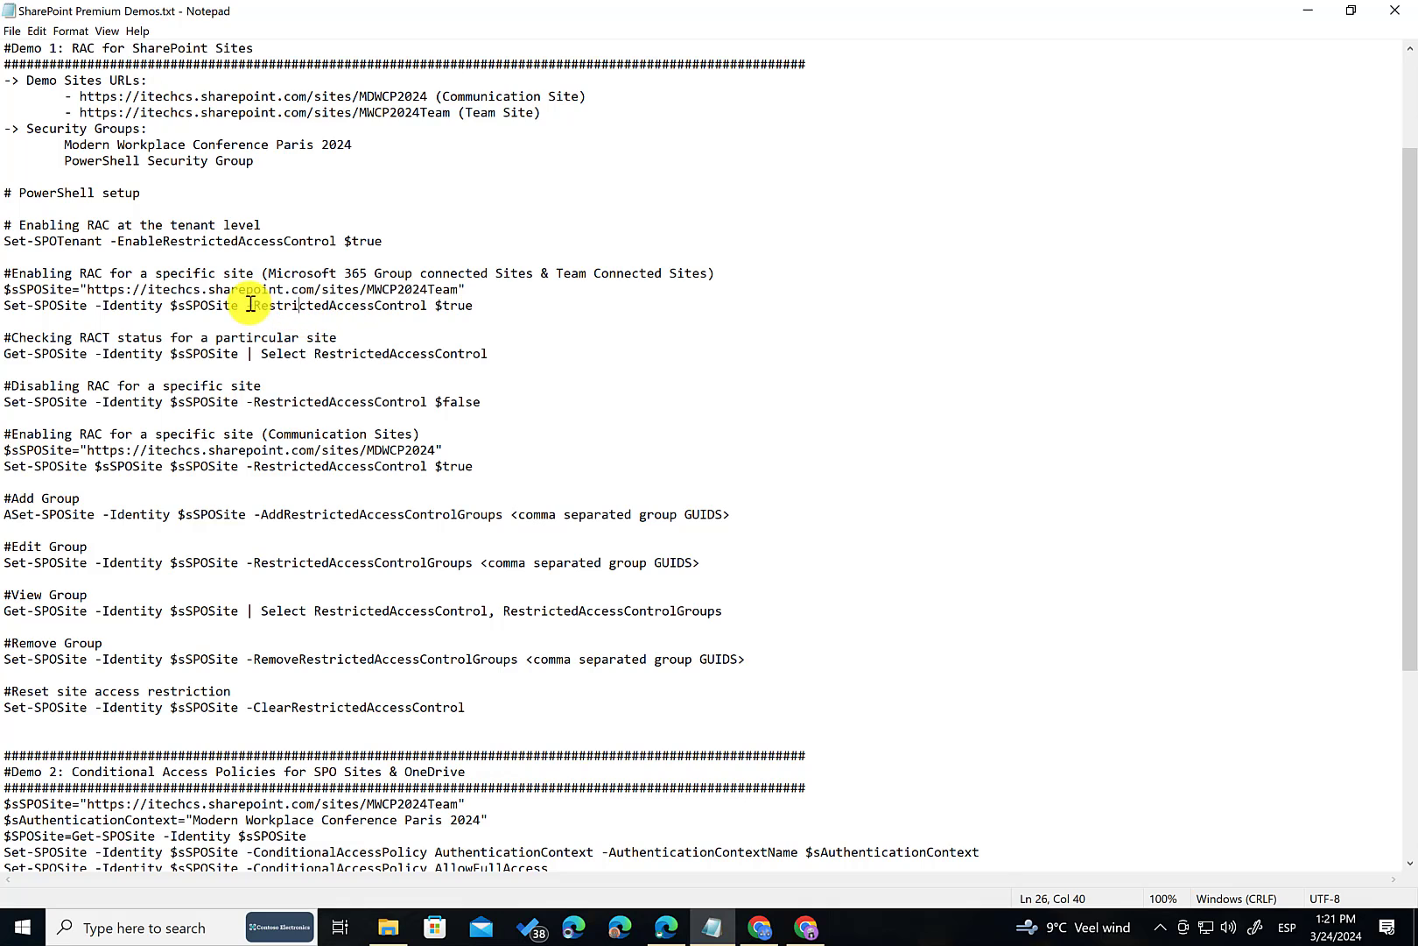
drag(260, 305, 422, 307)
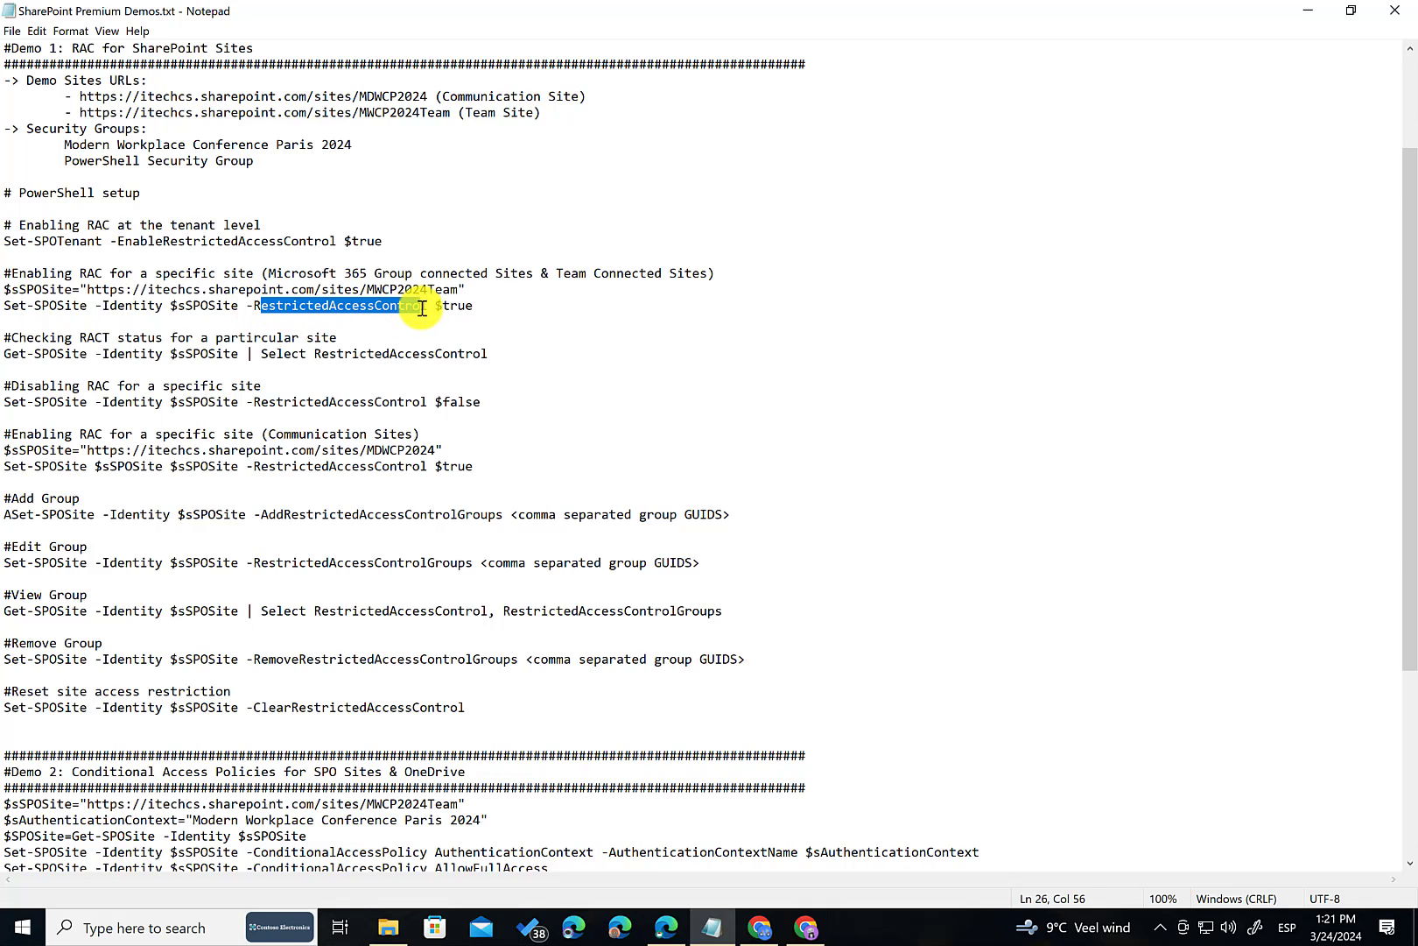
click(469, 307)
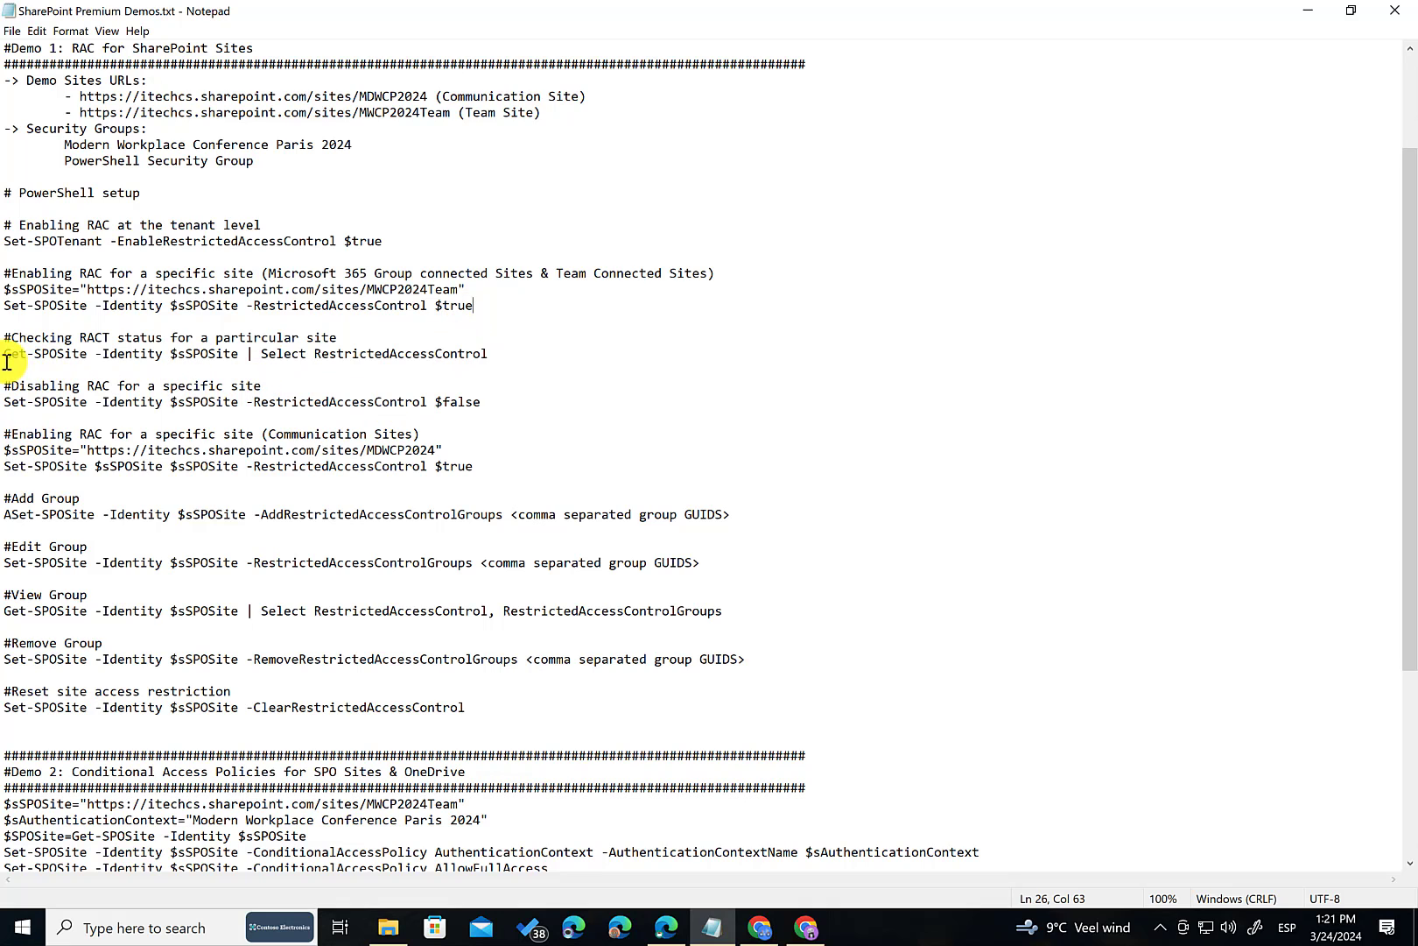
drag(6, 359, 505, 359)
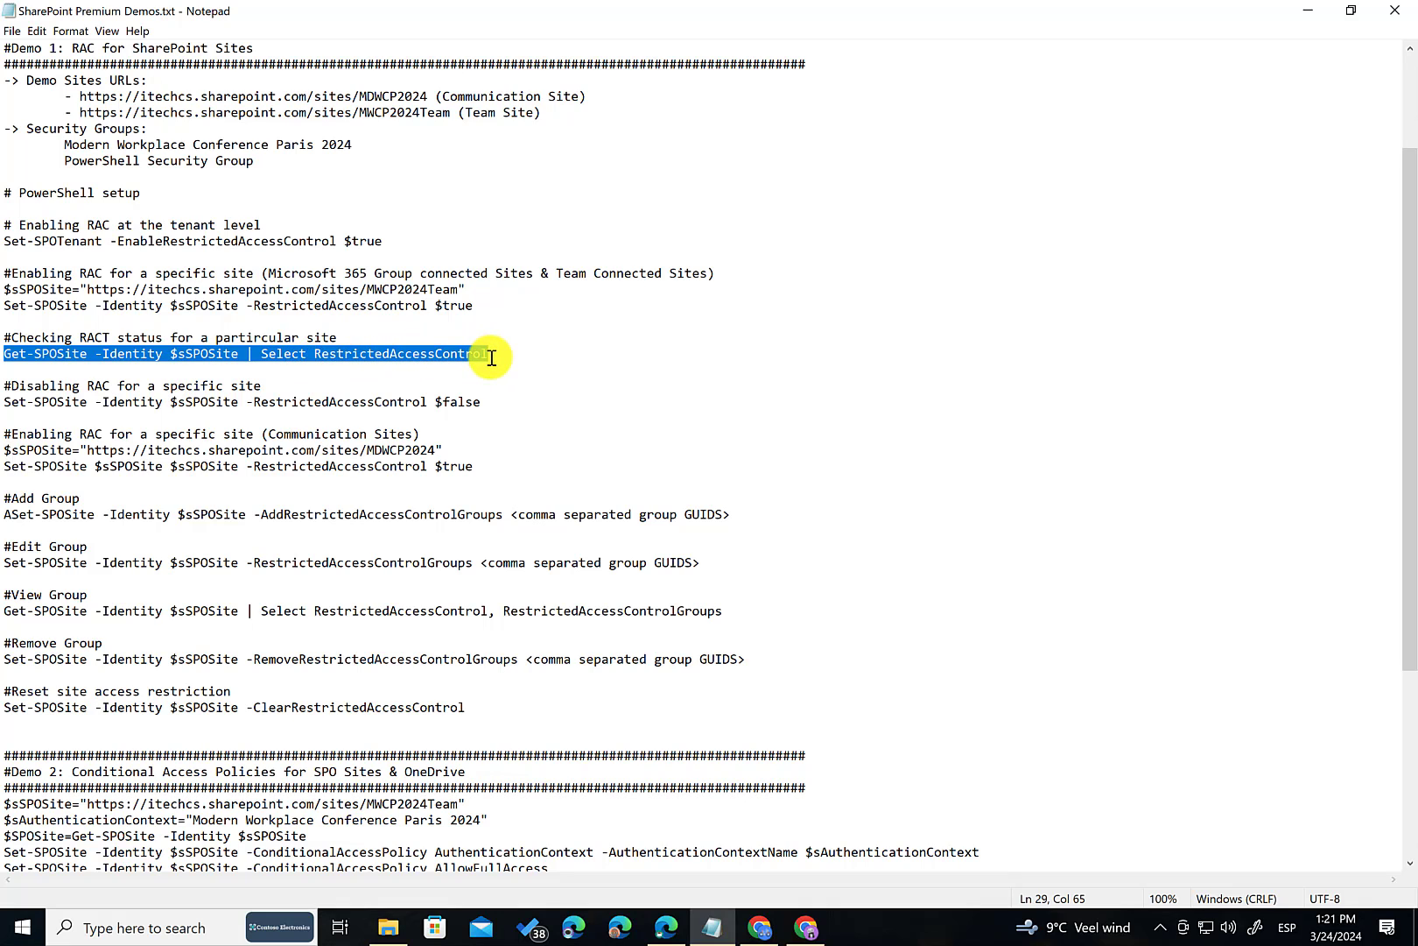
click(353, 399)
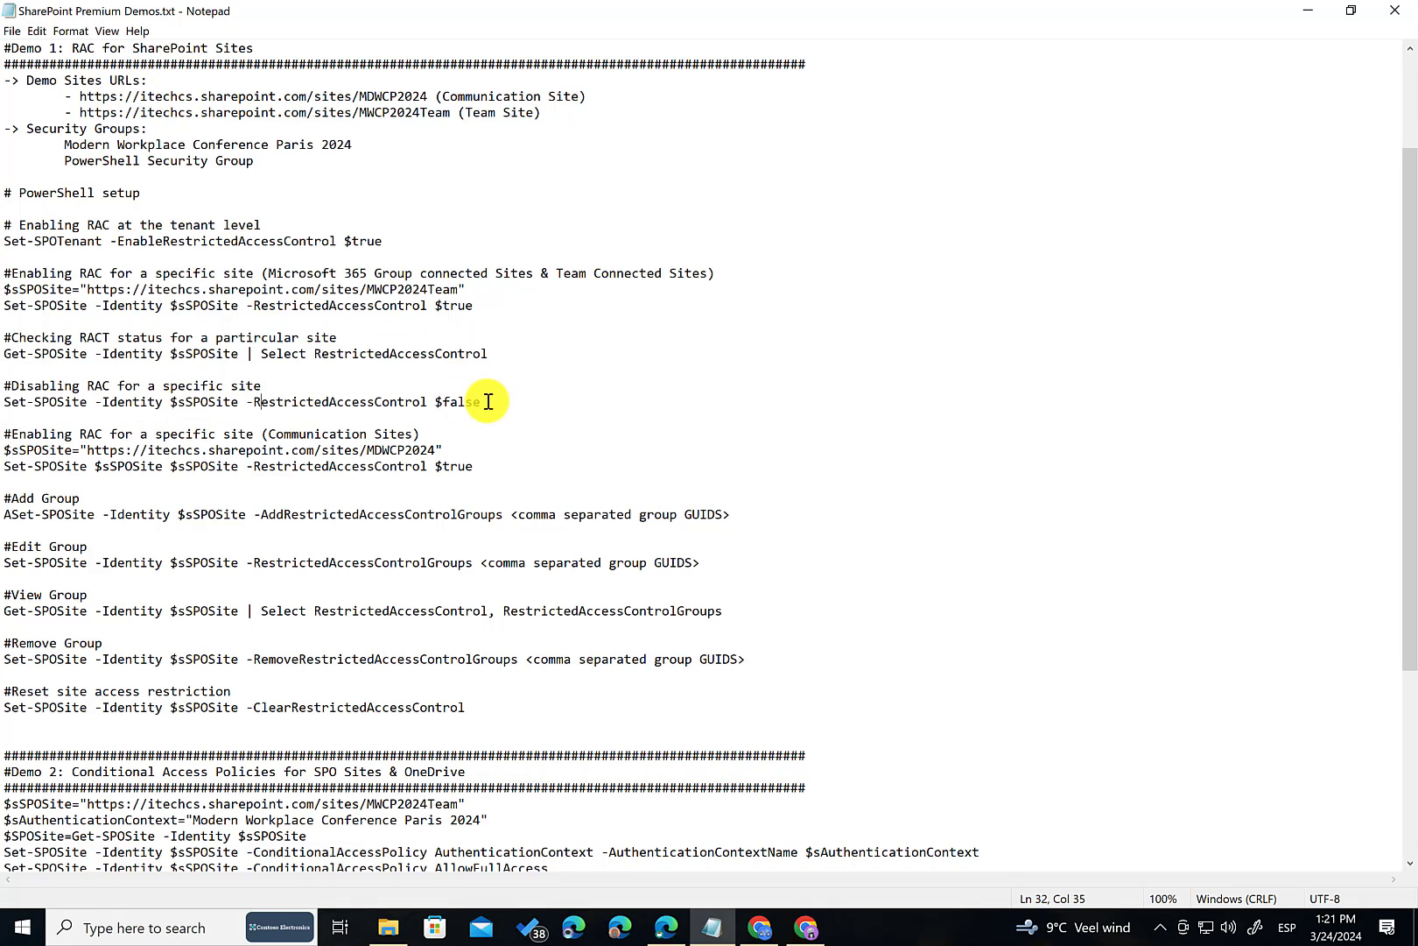
click(2, 413)
drag(3, 411, 10, 382)
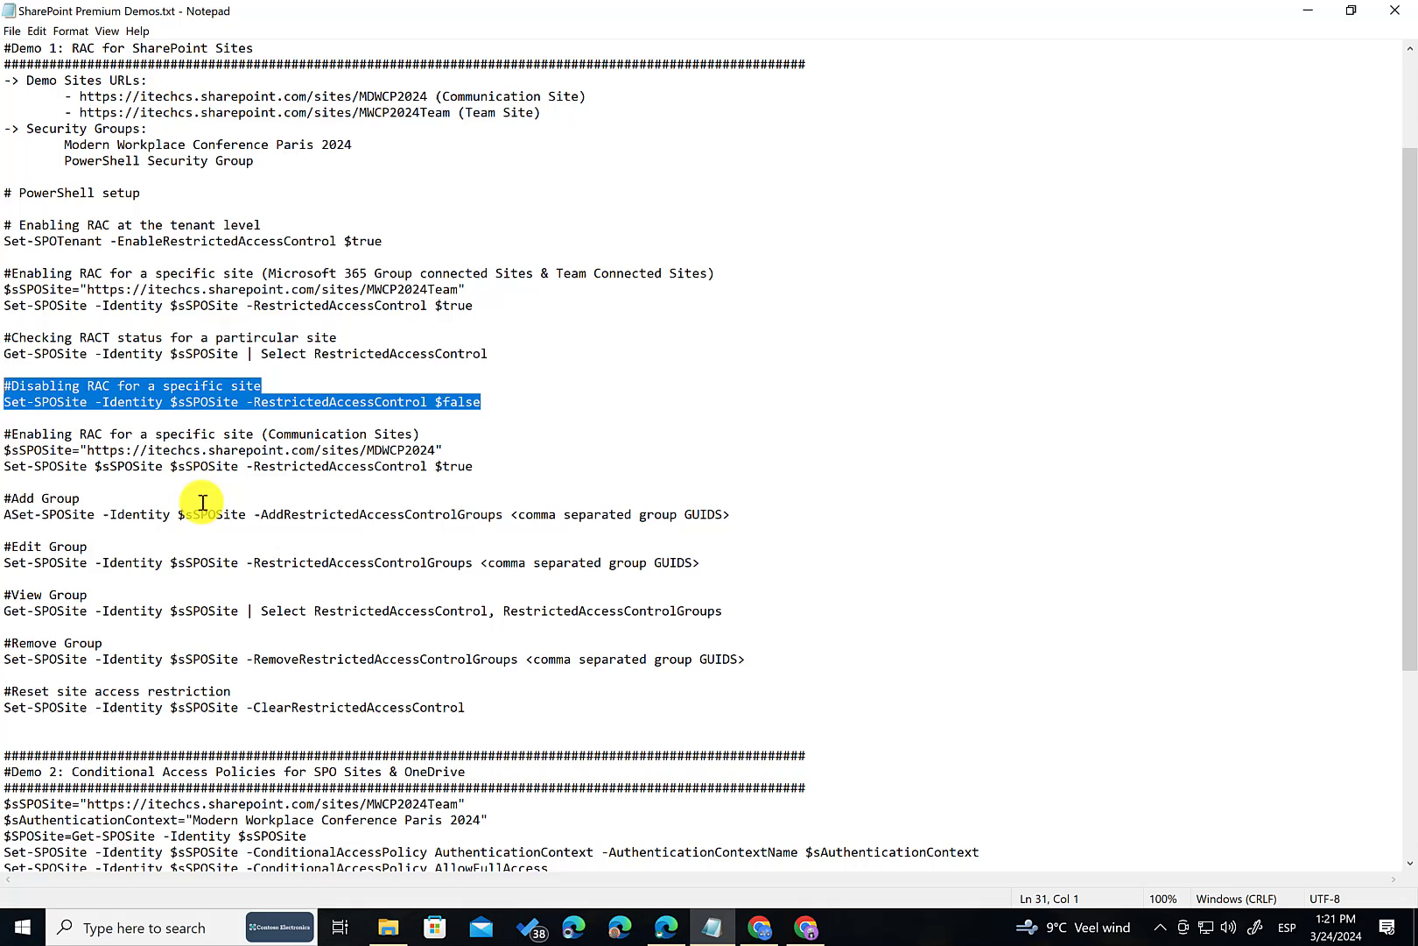
Delete the stray 'A' before Set-SPOSite on the #Add Group line and save the script.
click(11, 516)
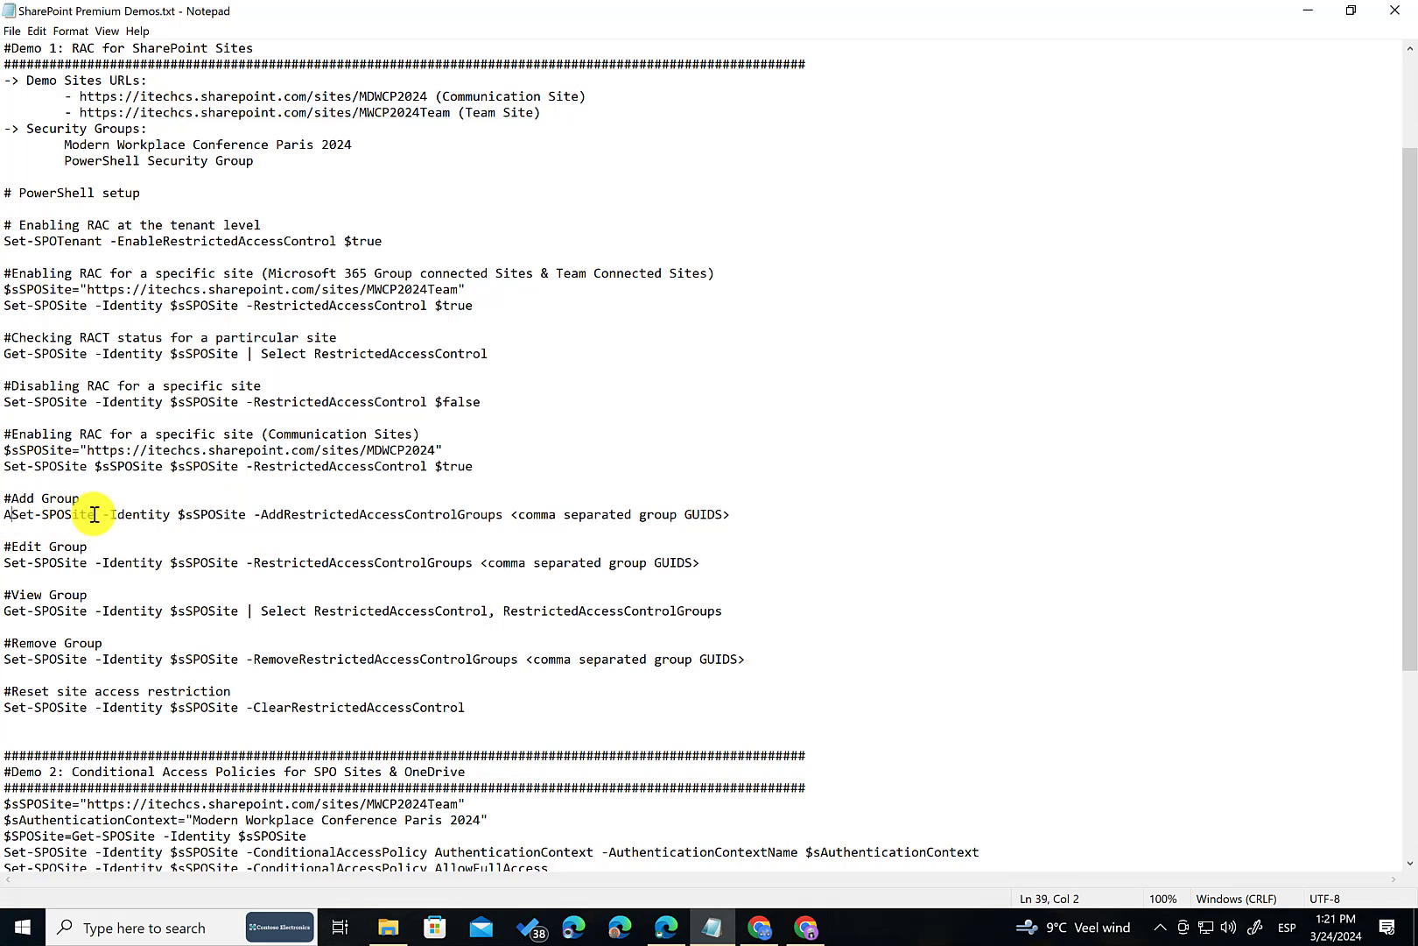
key(BackSpace)
click(13, 32)
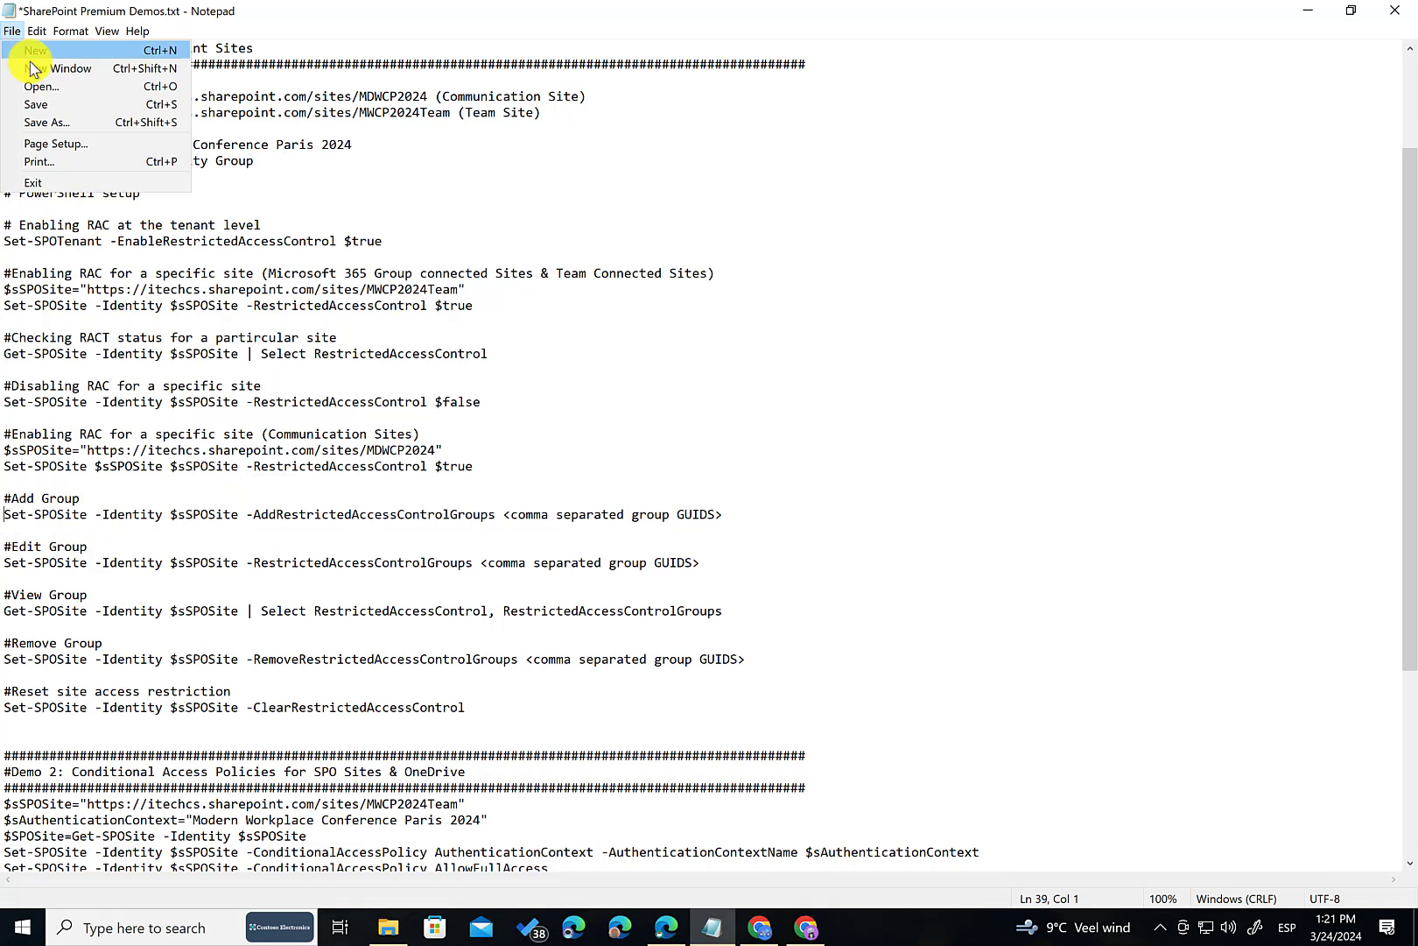
click(33, 105)
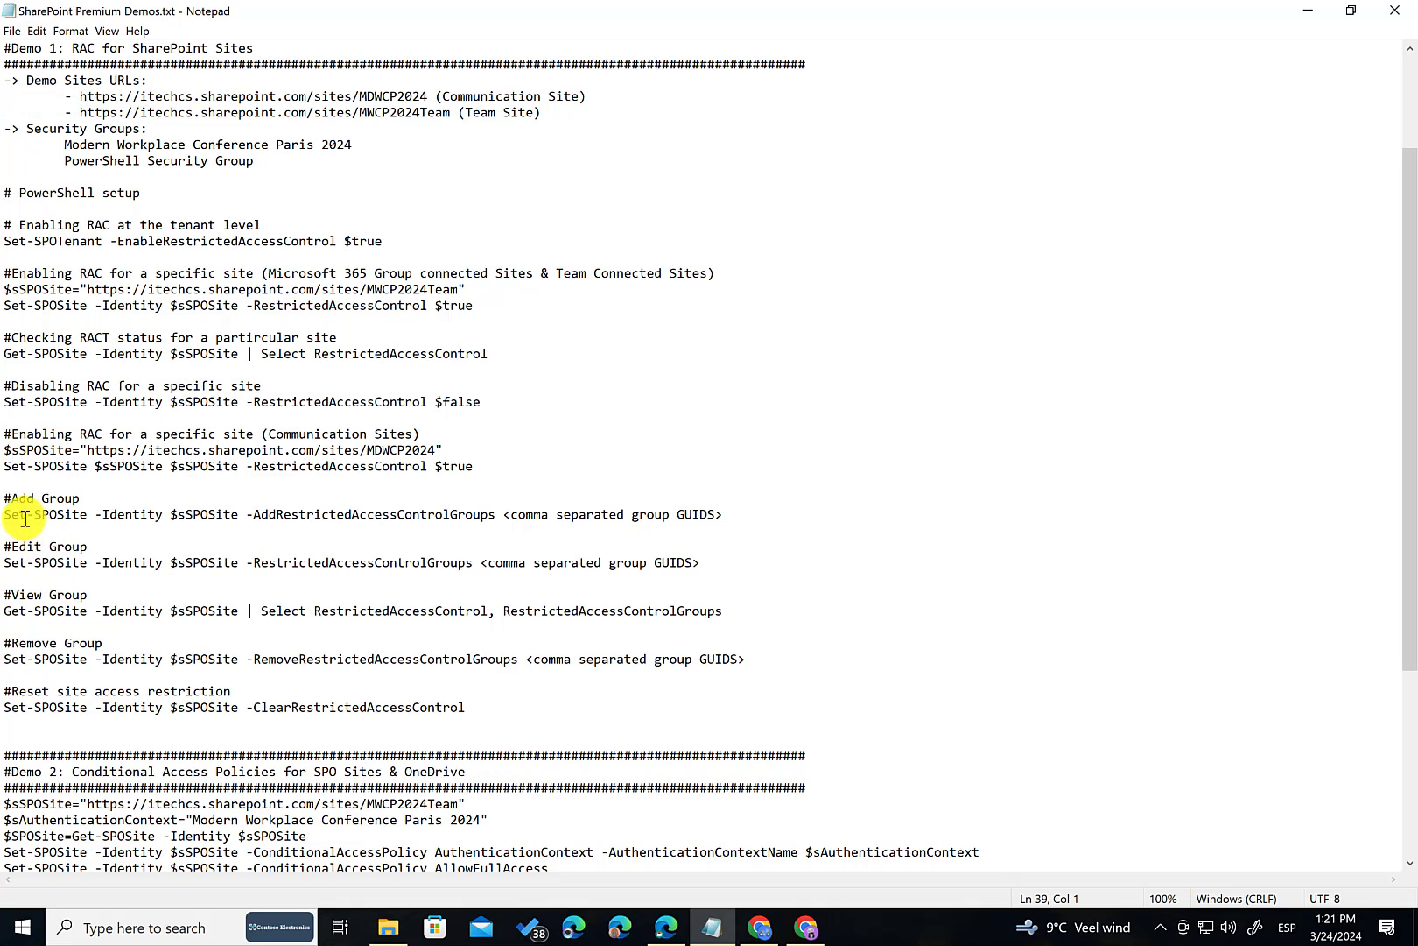